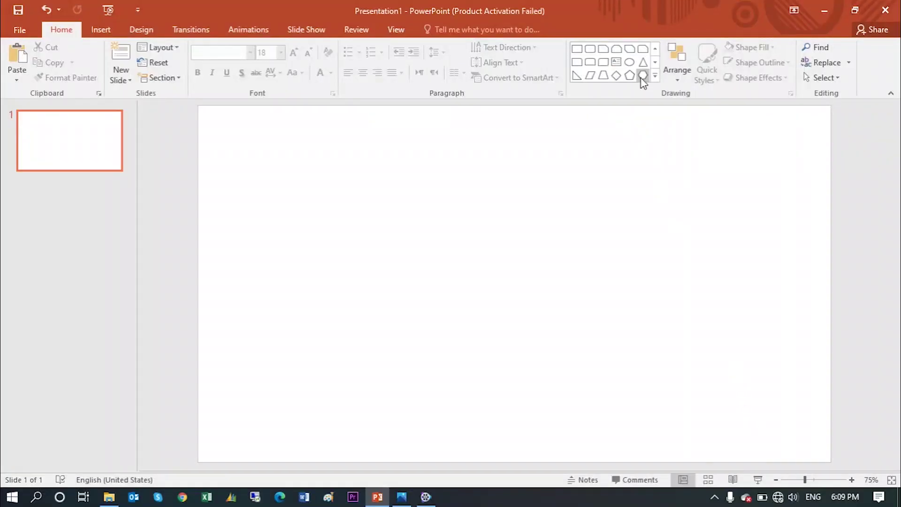
# - Draw a 2.72" by 2.31" hexagon near the slide centre
pyautogui.click(643, 75)
pyautogui.moveTo(444, 233); pyautogui.dragTo(577, 344)
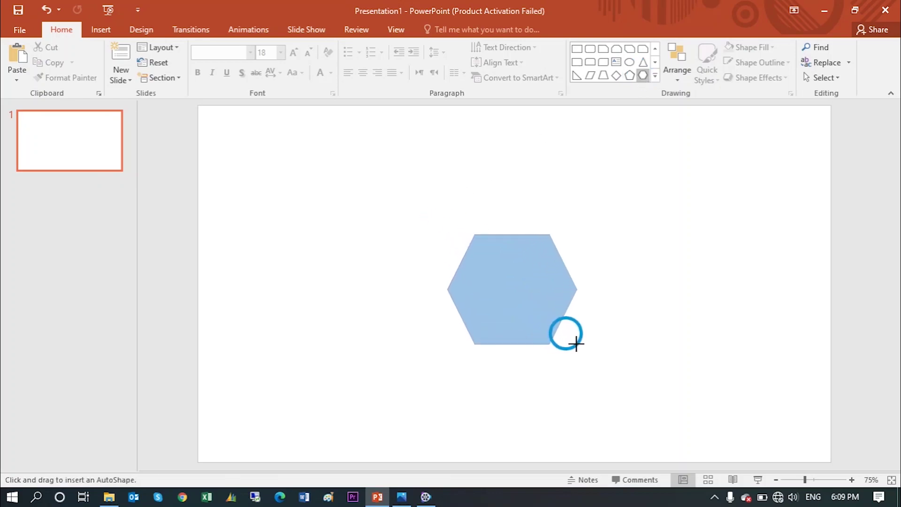
pyautogui.moveTo(514, 292); pyautogui.dragTo(503, 292)
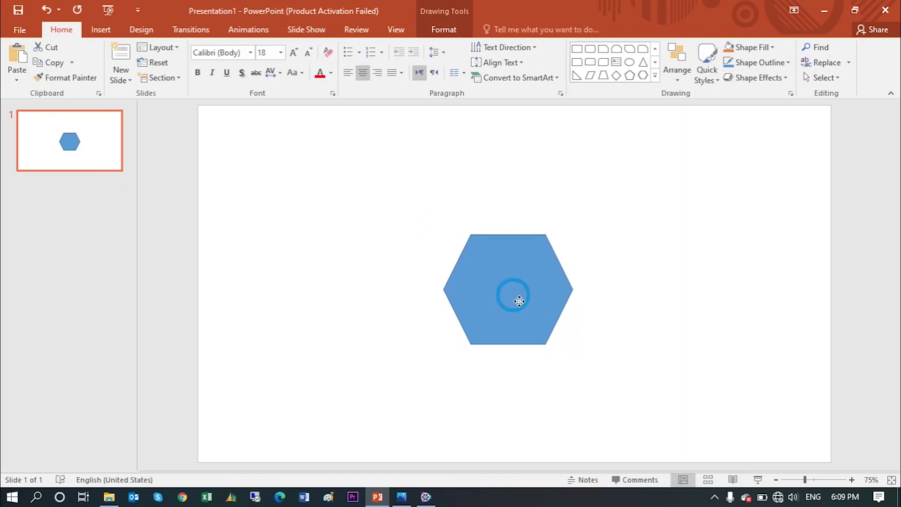
# - Bring up the full Shape Styles gallery for the hexagon
pyautogui.click(441, 30)
pyautogui.click(293, 74)
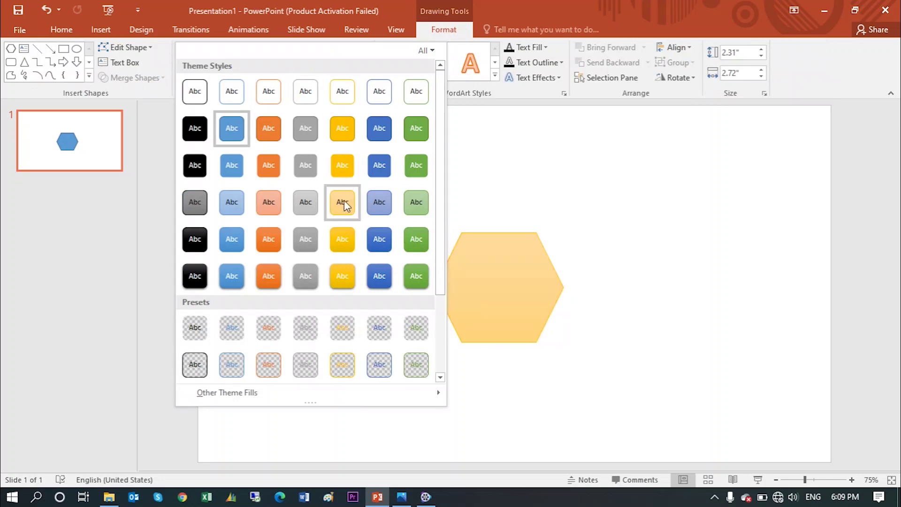
# - Apply the blue Intense Effect style, then place copies up-right of and above the hexagon
pyautogui.click(232, 276)
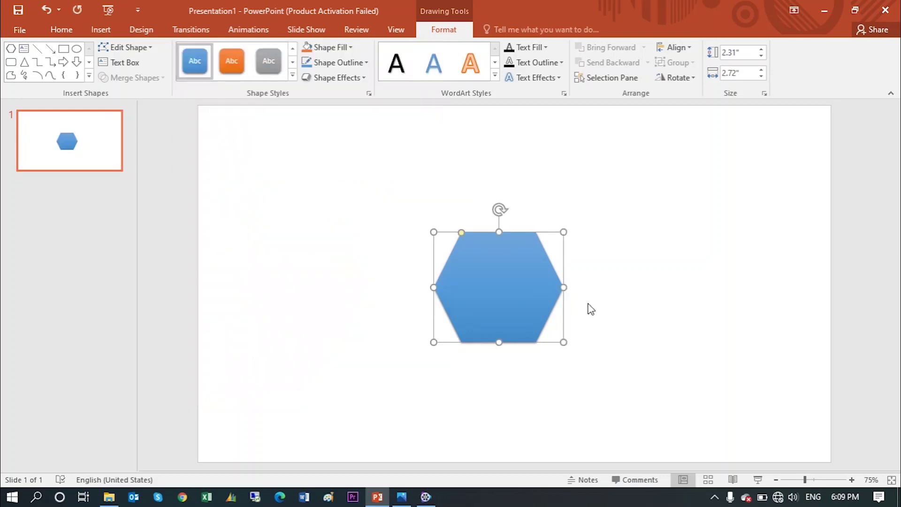
pyautogui.hotkey('ctrl', 'c')
pyautogui.hotkey('ctrl', 'v')
pyautogui.moveTo(520, 284)
pyautogui.mouseDown()
pyautogui.moveTo(635, 230)
pyautogui.moveTo(624, 227)
pyautogui.mouseUp()
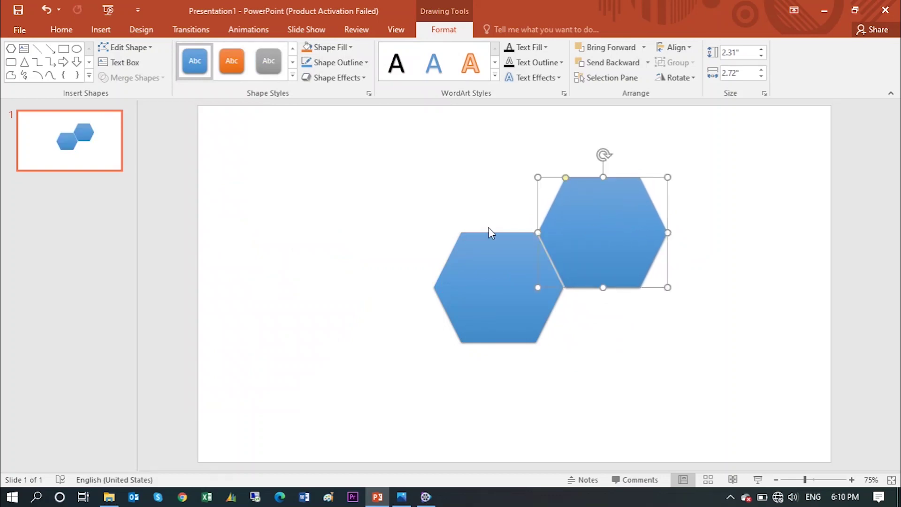
pyautogui.hotkey('ctrl', 'v')
pyautogui.moveTo(479, 255)
pyautogui.mouseDown()
pyautogui.moveTo(472, 150)
pyautogui.moveTo(480, 152)
pyautogui.mouseUp()
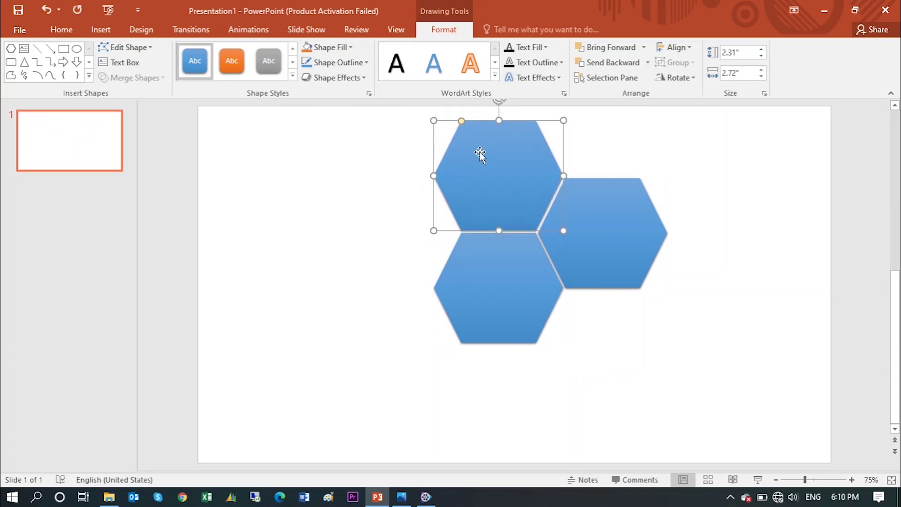
# - Paste two more hexagon copies to the left and lower-left of the cluster
pyautogui.click(374, 306)
pyautogui.hotkey('ctrl', 'v')
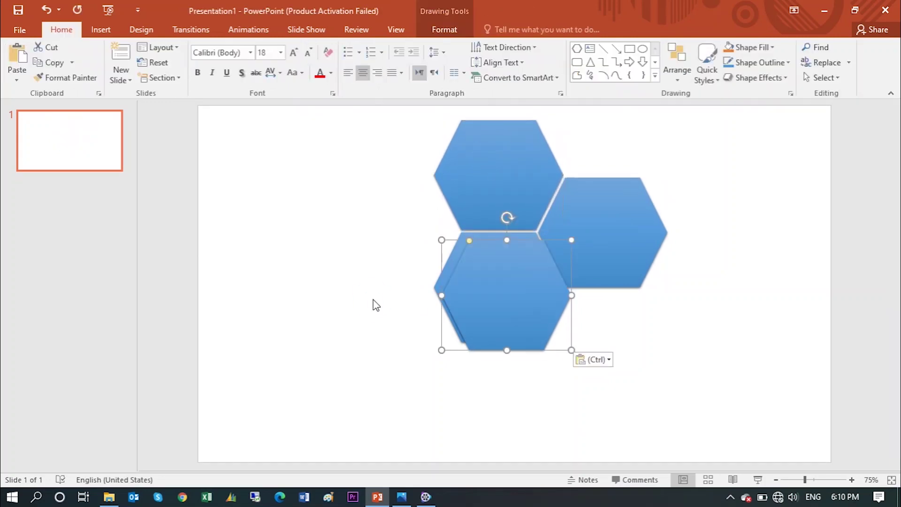
pyautogui.moveTo(515, 277)
pyautogui.mouseDown()
pyautogui.moveTo(377, 223)
pyautogui.moveTo(399, 218)
pyautogui.mouseUp()
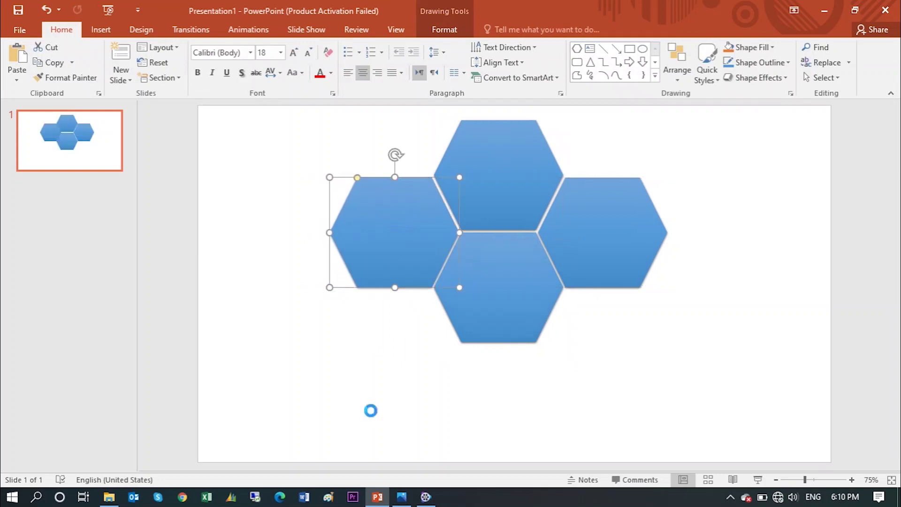
pyautogui.hotkey('ctrl', 'v')
pyautogui.moveTo(489, 342)
pyautogui.mouseDown()
pyautogui.moveTo(466, 359)
pyautogui.moveTo(406, 366)
pyautogui.mouseUp()
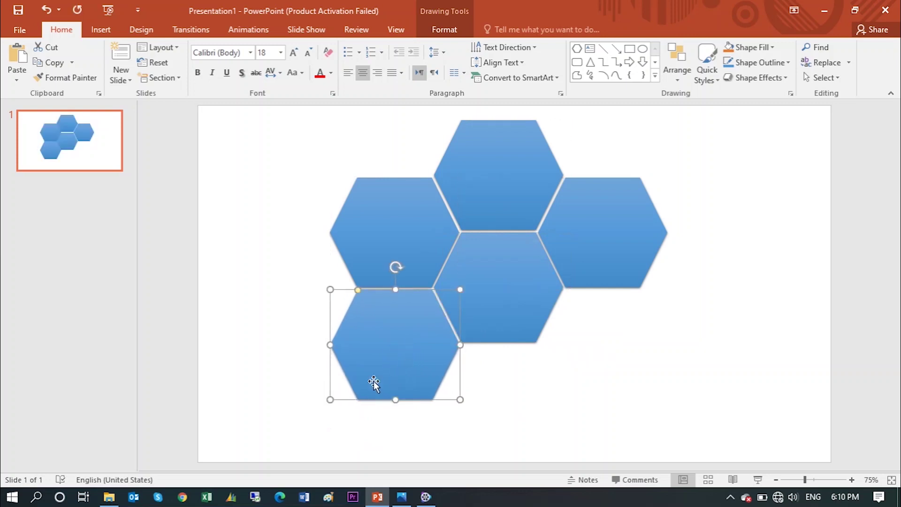
# - Realign the lower-left hexagon and fill the bottom and lower-right slots with copies
pyautogui.click(676, 384)
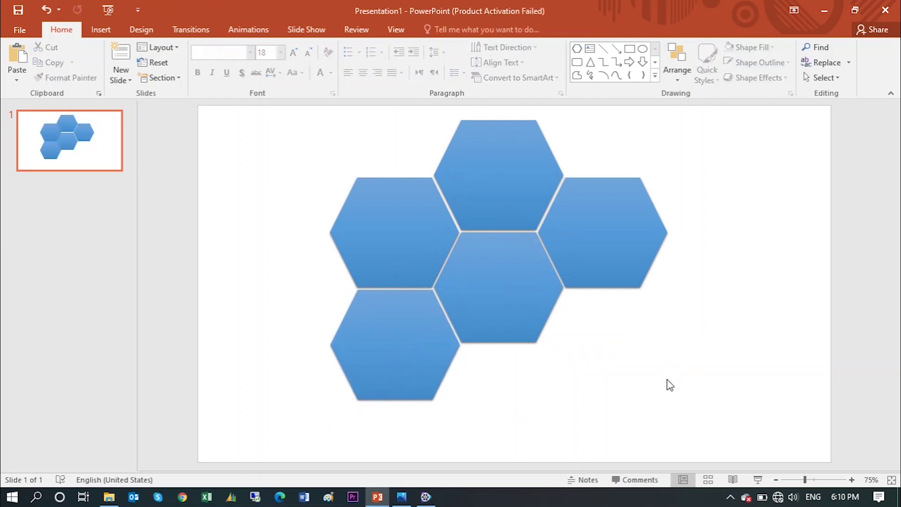
pyautogui.moveTo(404, 328); pyautogui.dragTo(416, 334)
pyautogui.click(589, 366)
pyautogui.hotkey('ctrl', 'v')
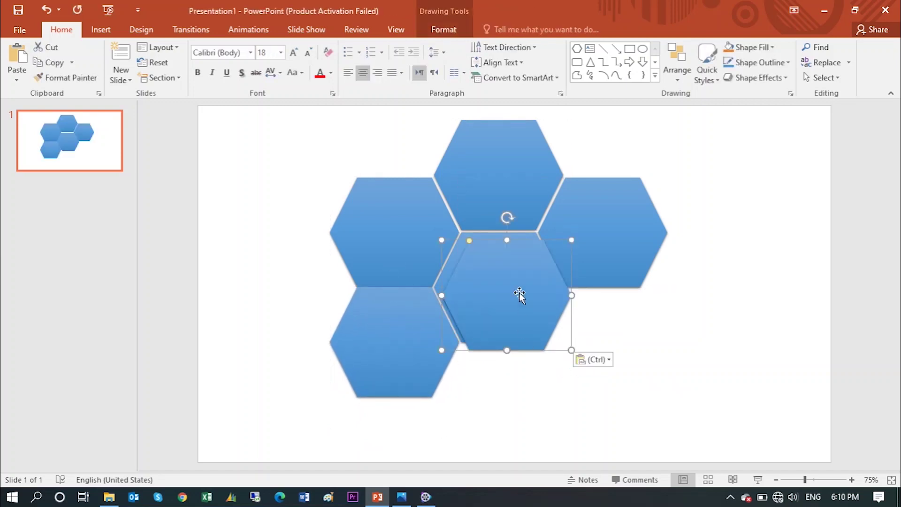
pyautogui.moveTo(520, 296)
pyautogui.mouseDown()
pyautogui.moveTo(499, 383)
pyautogui.moveTo(507, 395)
pyautogui.mouseUp()
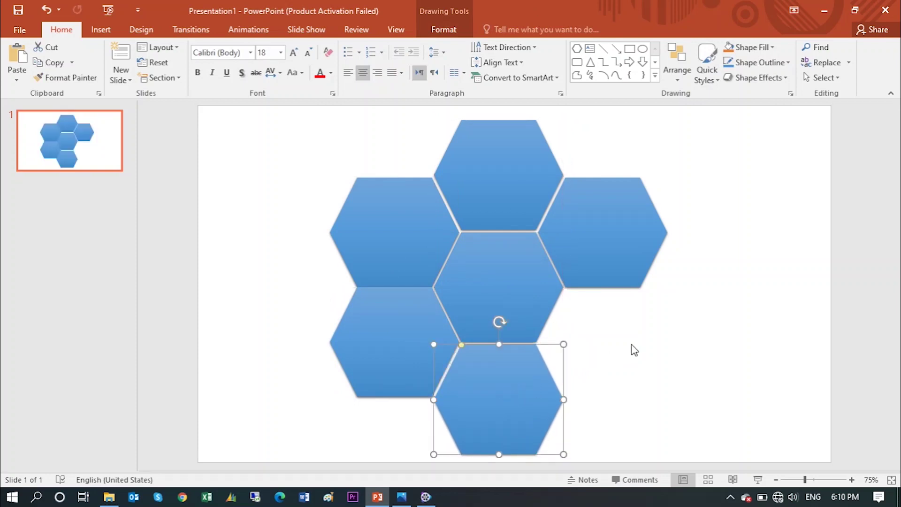
pyautogui.hotkey('ctrl', 'v')
pyautogui.moveTo(543, 312); pyautogui.dragTo(594, 326)
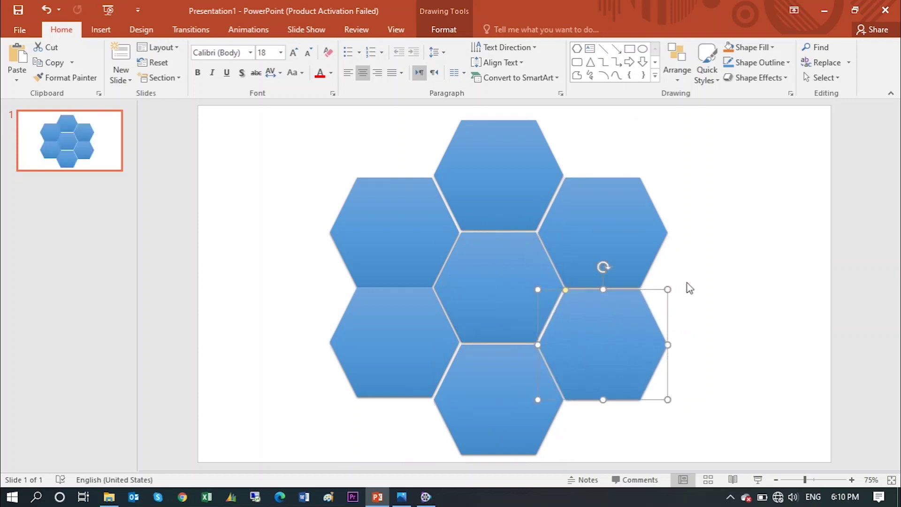
# - Delete the centre hexagon to leave an empty ring
pyautogui.click(718, 261)
pyautogui.click(504, 299)
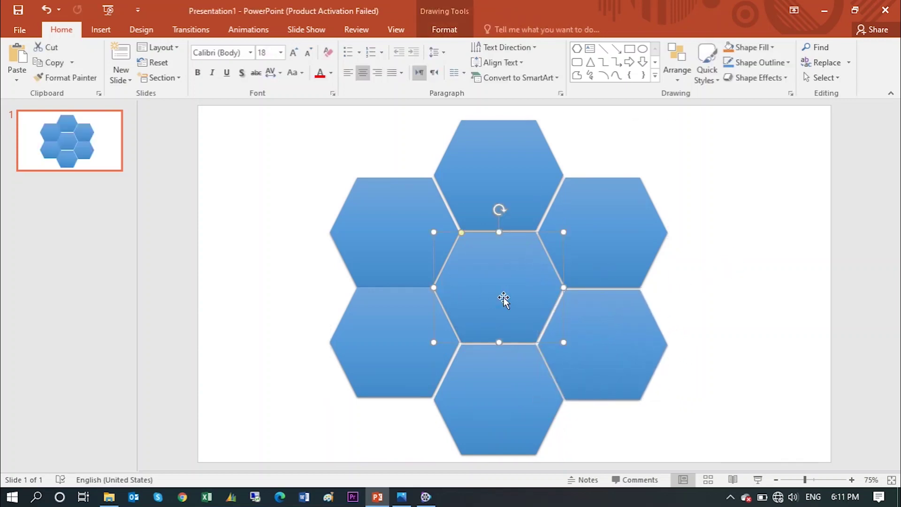
pyautogui.press('Delete')
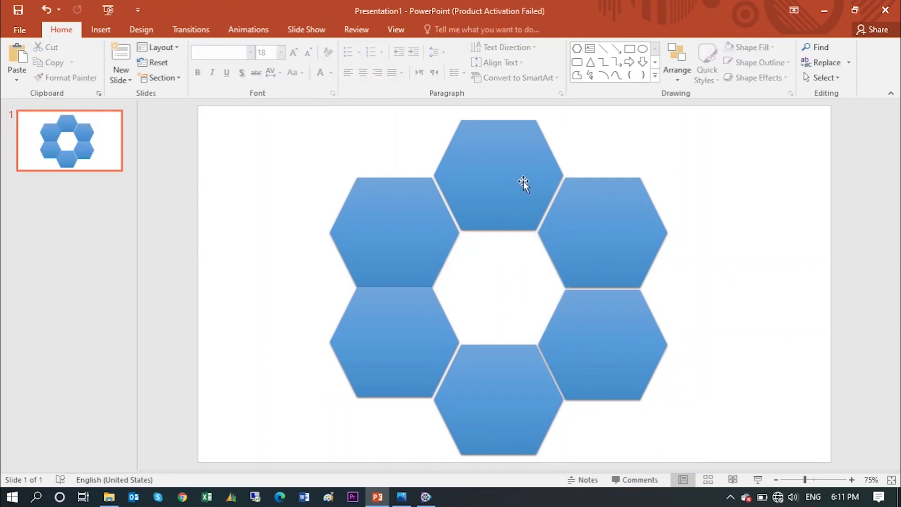
# - Fill the top hexagon light grey
pyautogui.click(524, 183)
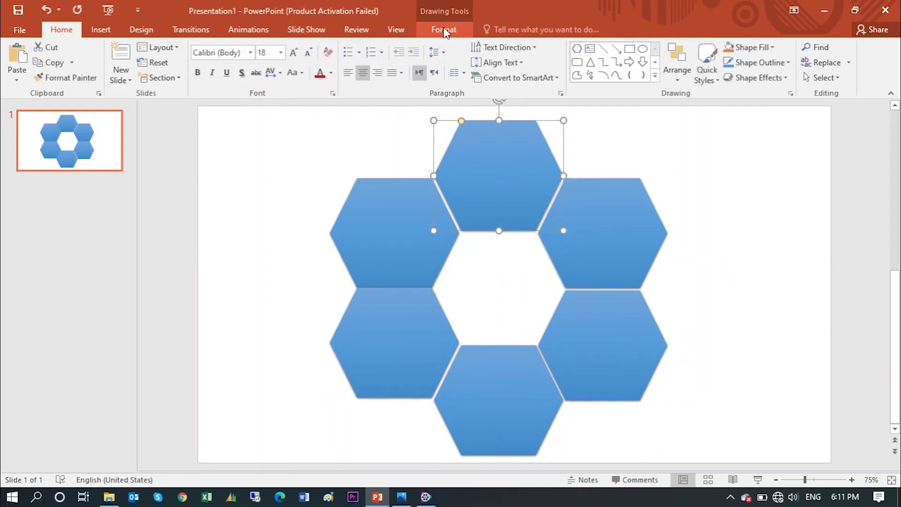
pyautogui.click(445, 32)
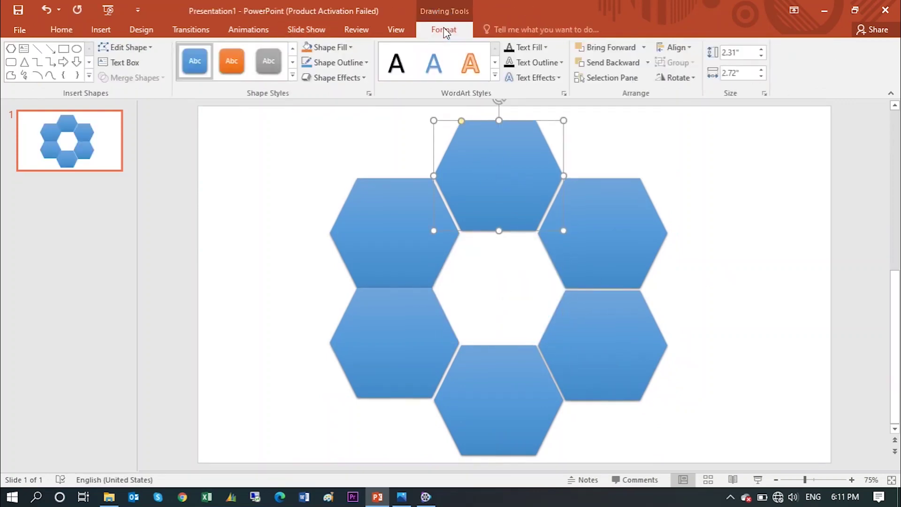
pyautogui.click(351, 47)
pyautogui.click(353, 46)
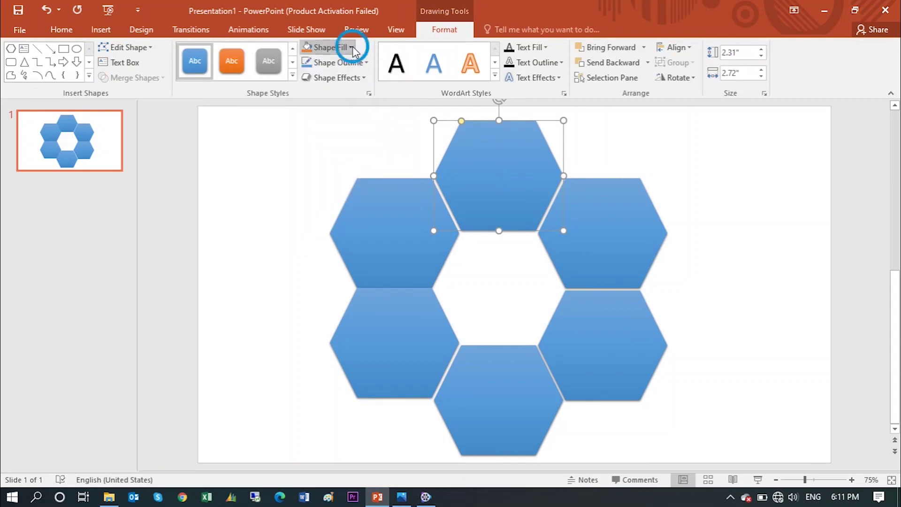
pyautogui.click(353, 48)
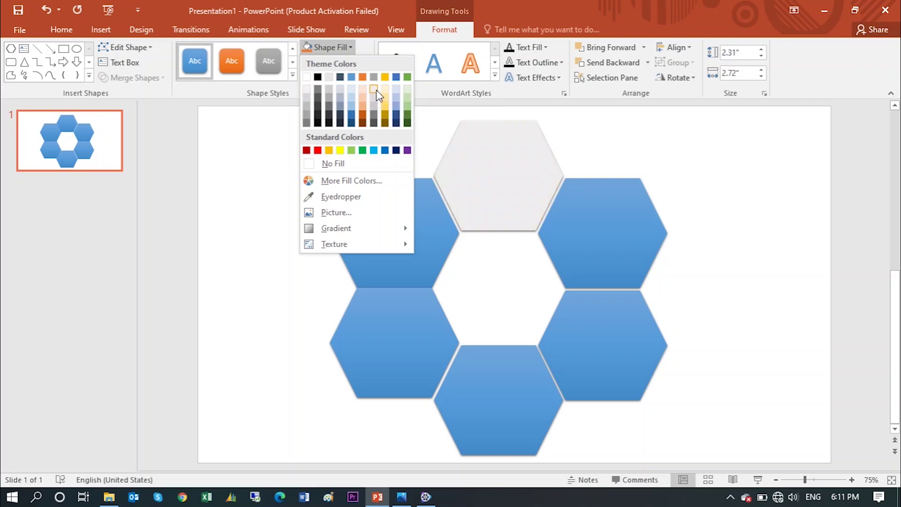
pyautogui.click(309, 90)
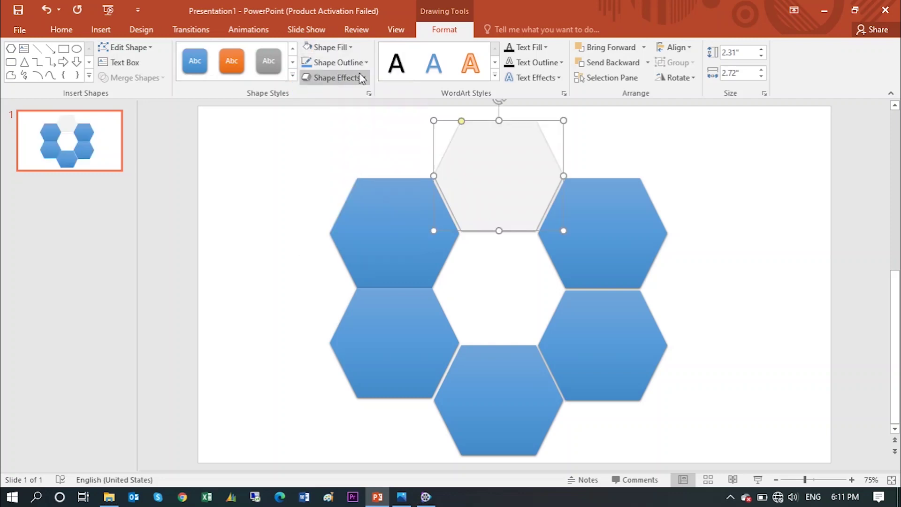
# - Apply the fourth Shape Effects preset bevel to the top hexagon
pyautogui.click(282, 152)
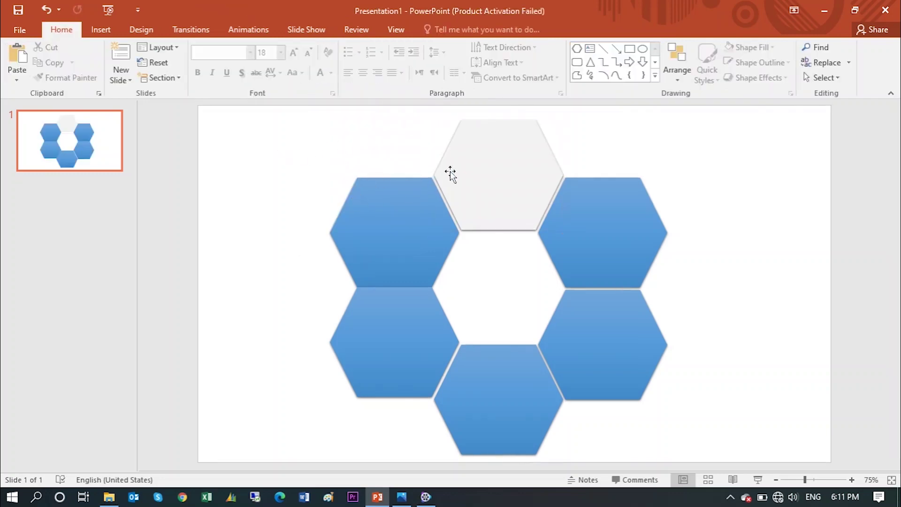
pyautogui.click(467, 164)
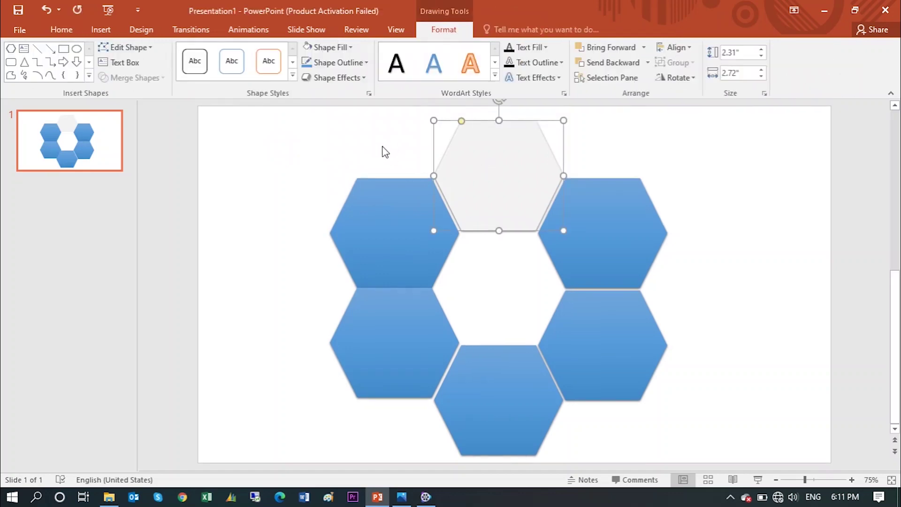
pyautogui.click(366, 78)
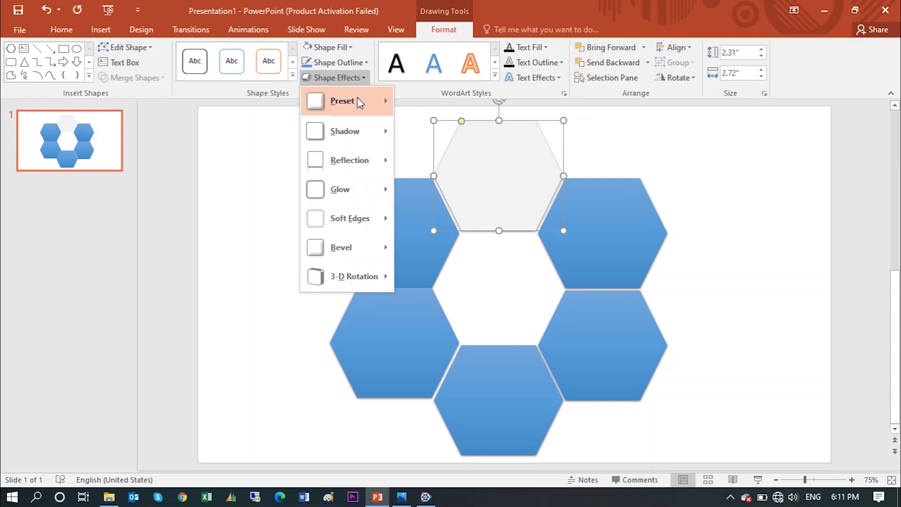
pyautogui.moveTo(345, 101)
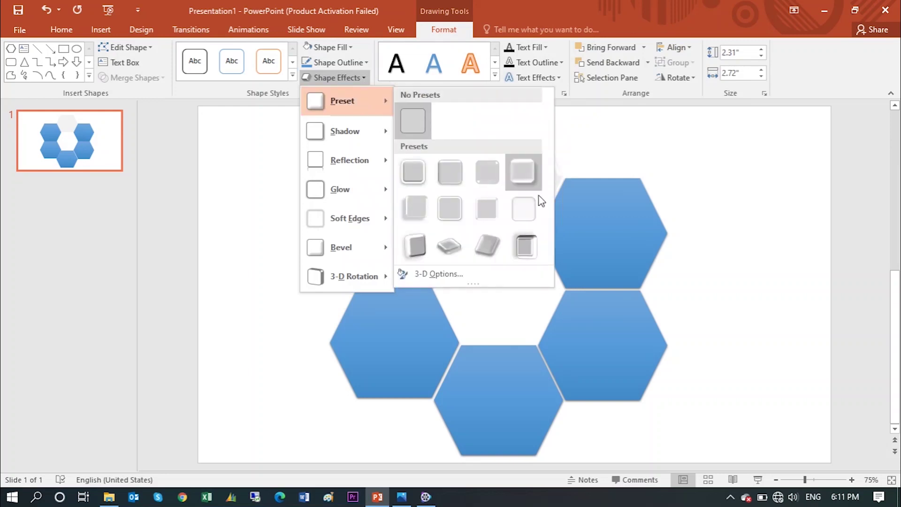
pyautogui.click(523, 172)
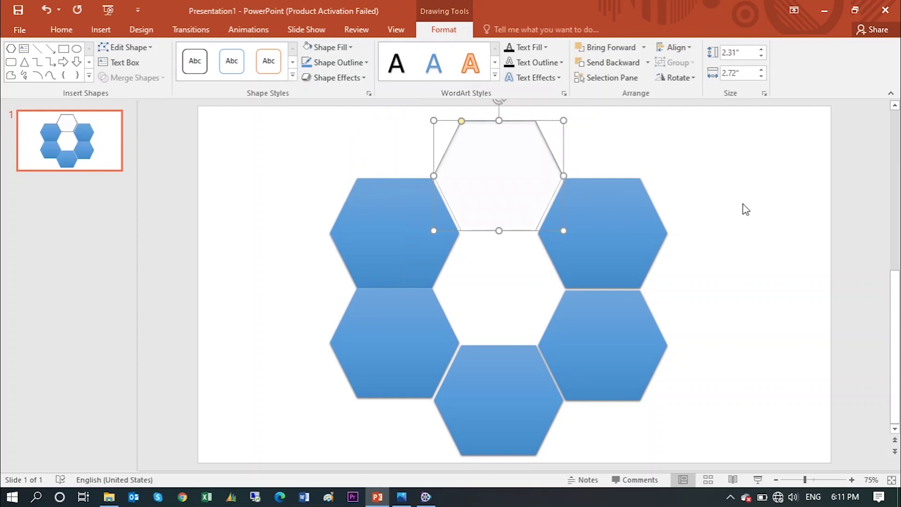
# - Fill the upper-right hexagon white, leaving its effect presets unchanged
pyautogui.click(581, 205)
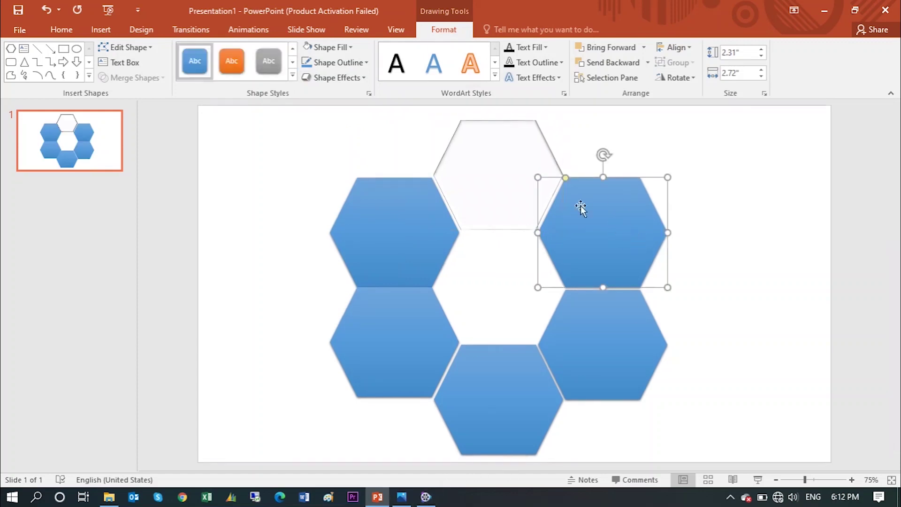
pyautogui.click(347, 49)
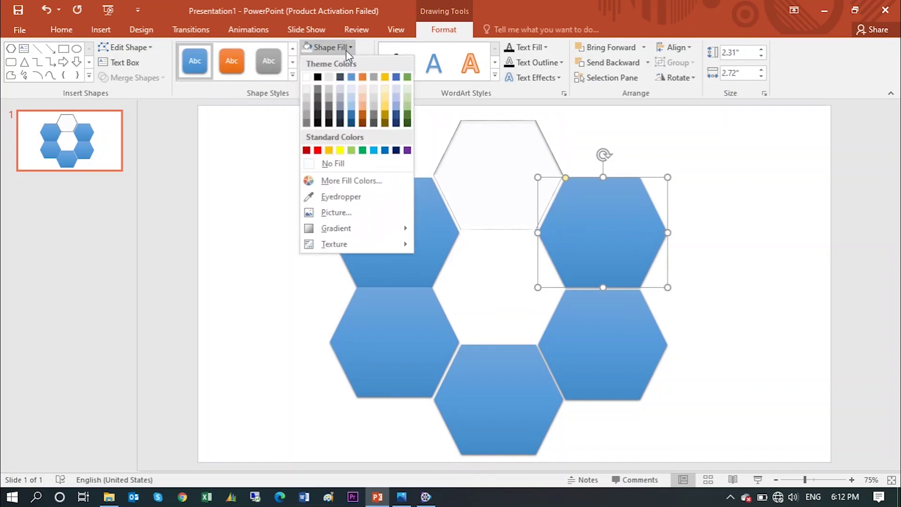
pyautogui.click(308, 77)
pyautogui.click(365, 78)
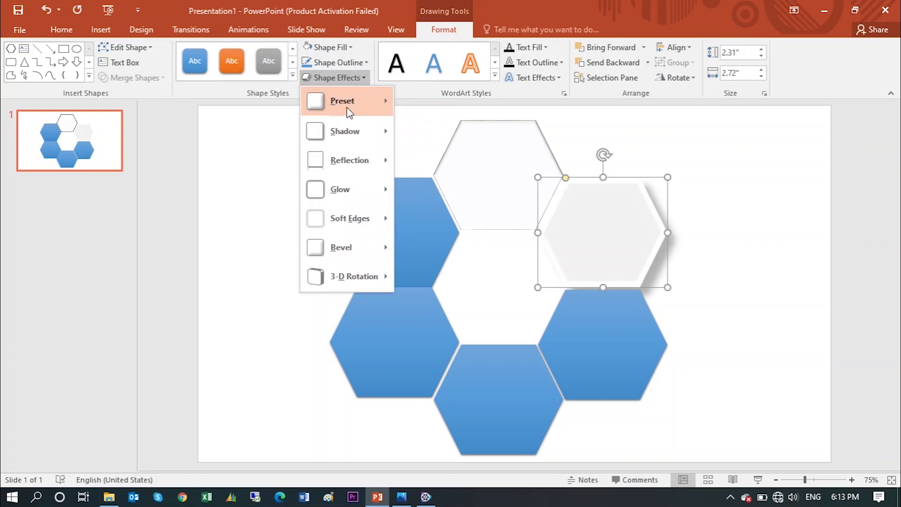
pyautogui.moveTo(342, 100)
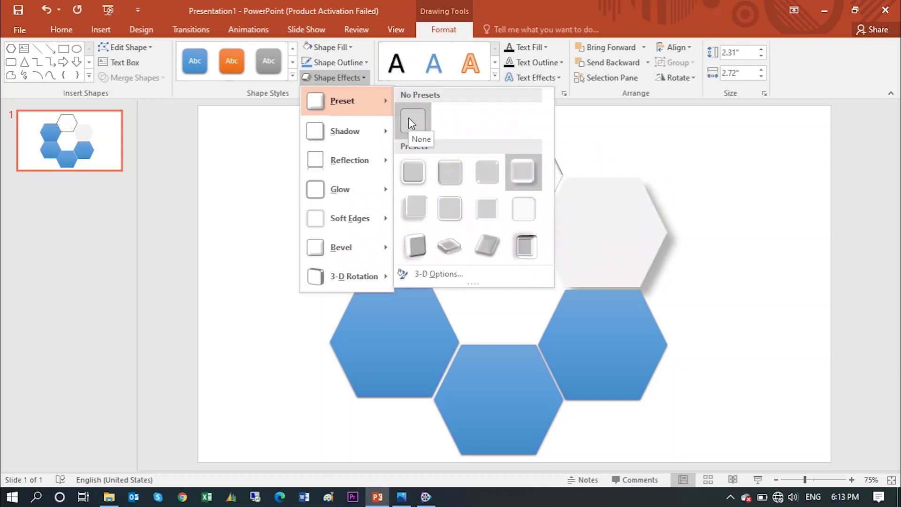
pyautogui.click(412, 120)
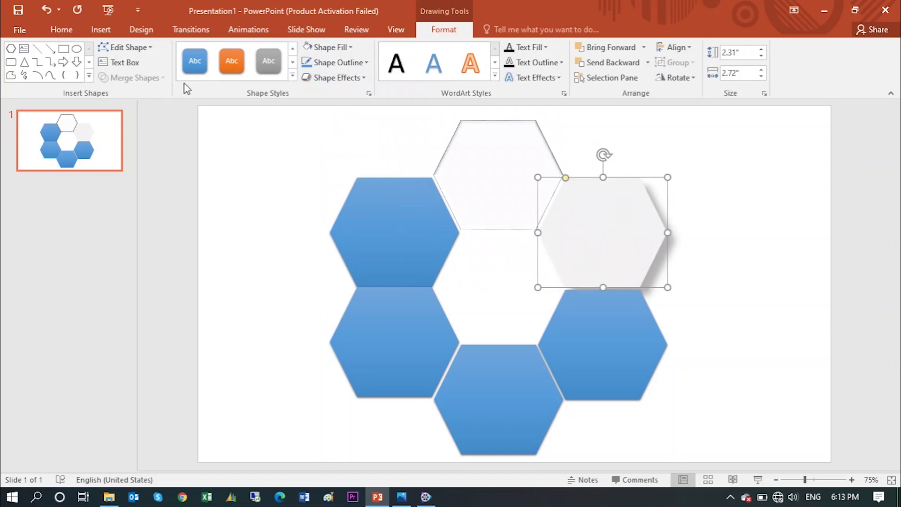
pyautogui.click(63, 30)
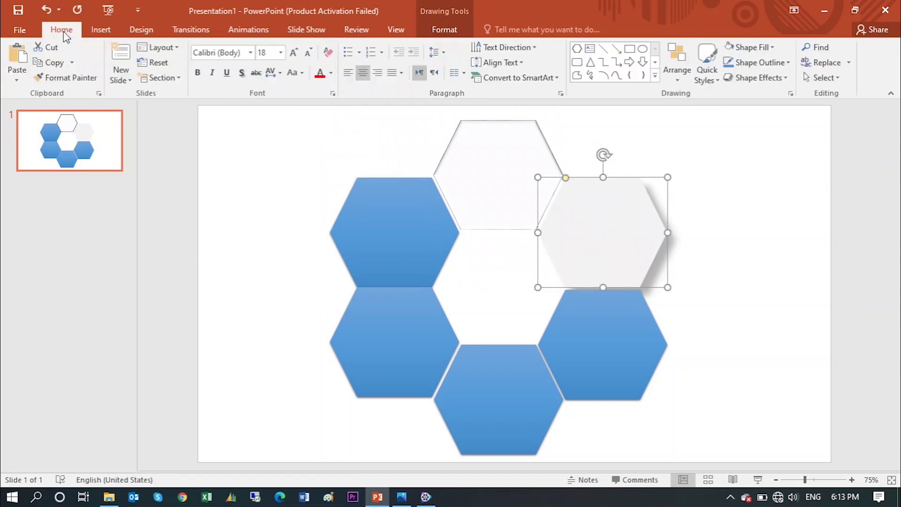
# - Format-paint the grey shadowed look onto the top, left, lower-left, bottom and lower-right hexagons
pyautogui.click(47, 80)
pyautogui.click(507, 178)
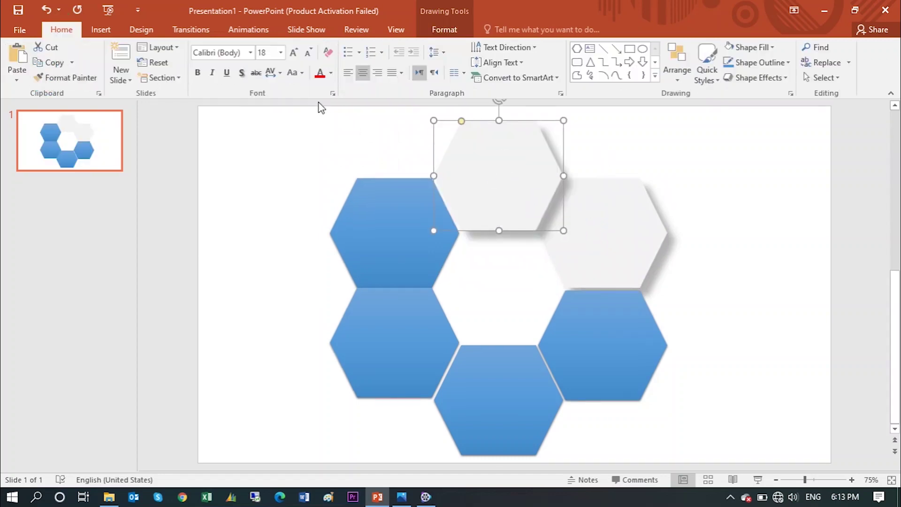
pyautogui.click(82, 83)
pyautogui.click(368, 231)
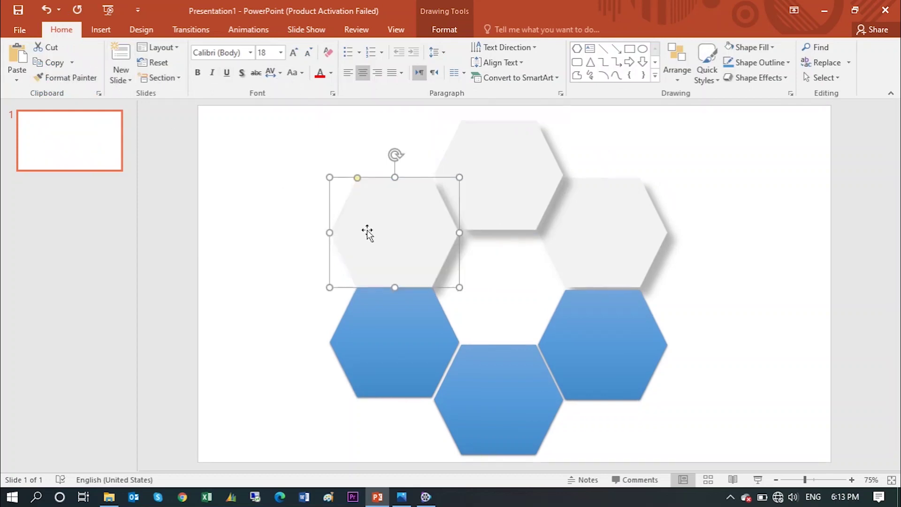
pyautogui.click(54, 80)
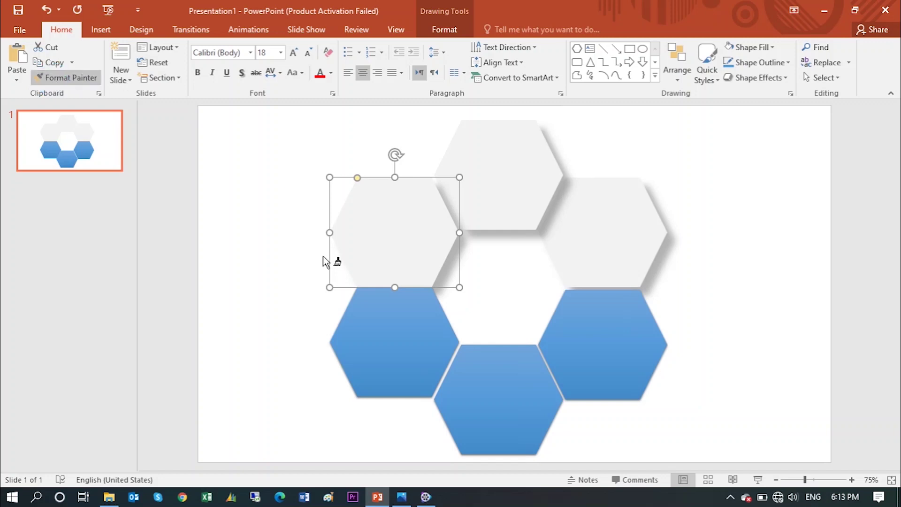
pyautogui.click(370, 339)
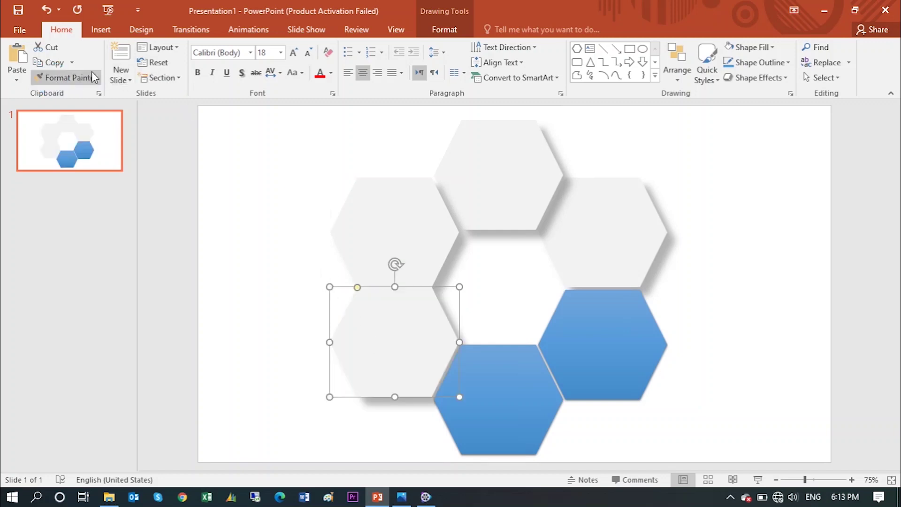
pyautogui.click(66, 77)
pyautogui.click(512, 393)
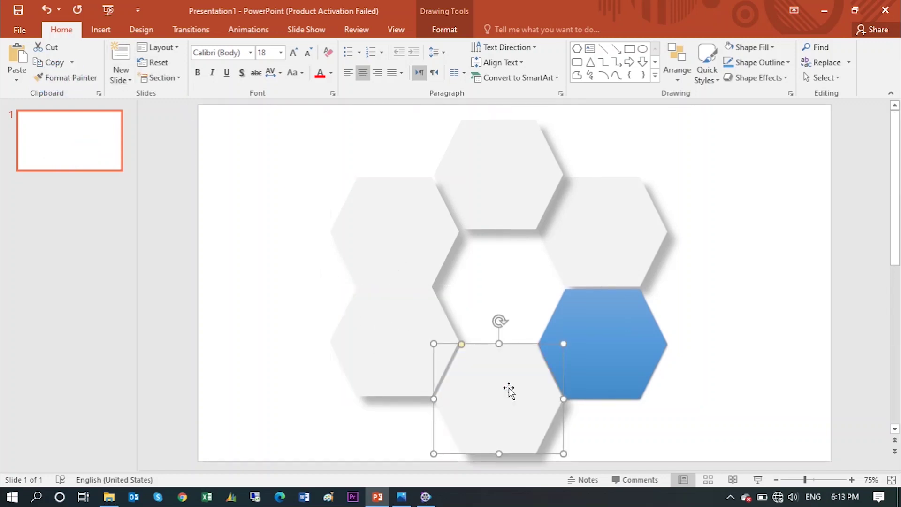
pyautogui.click(67, 77)
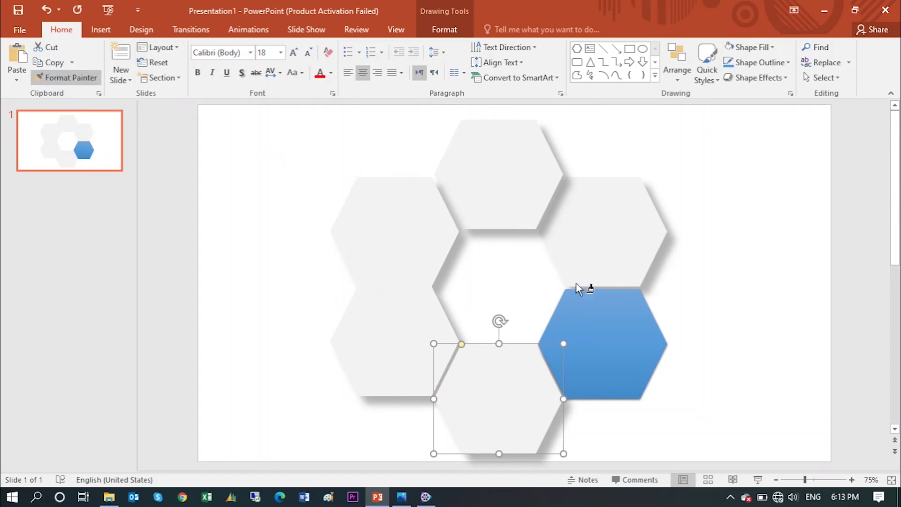
pyautogui.click(600, 348)
pyautogui.click(247, 261)
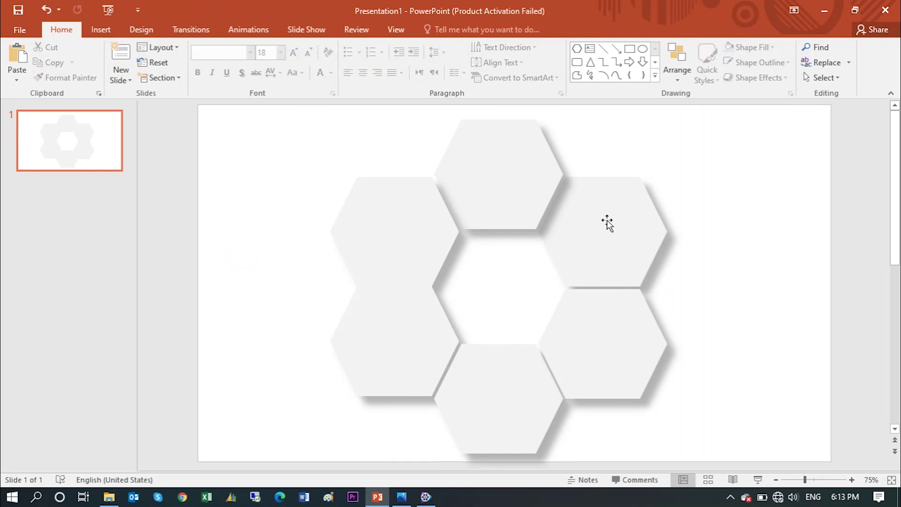
# - Align the upper-right and lower-right hexagons with each other using the smart guides
pyautogui.moveTo(607, 223); pyautogui.dragTo(622, 218)
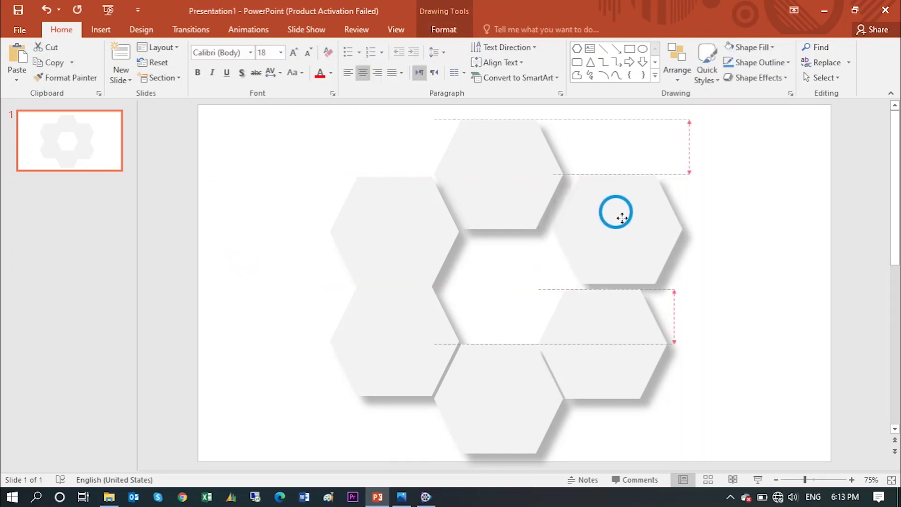
pyautogui.moveTo(623, 218); pyautogui.dragTo(617, 210)
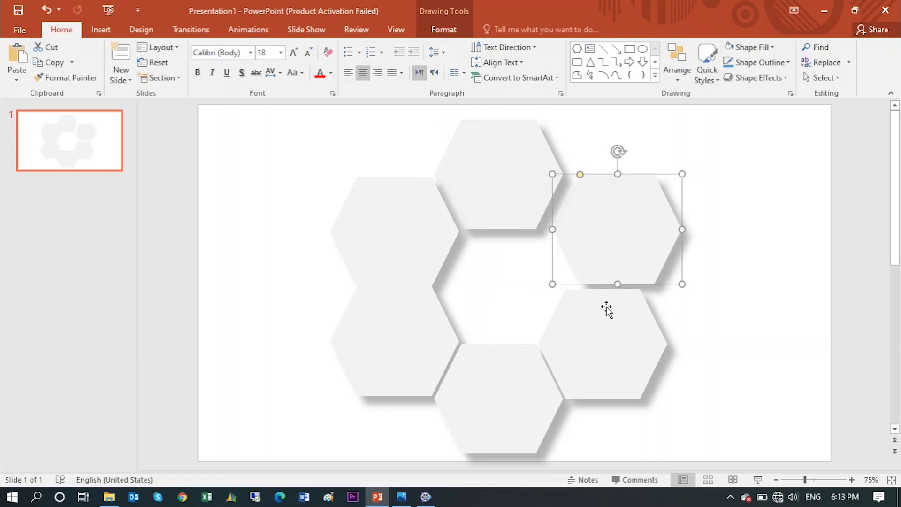
pyautogui.click(604, 333)
pyautogui.moveTo(603, 334); pyautogui.dragTo(615, 337)
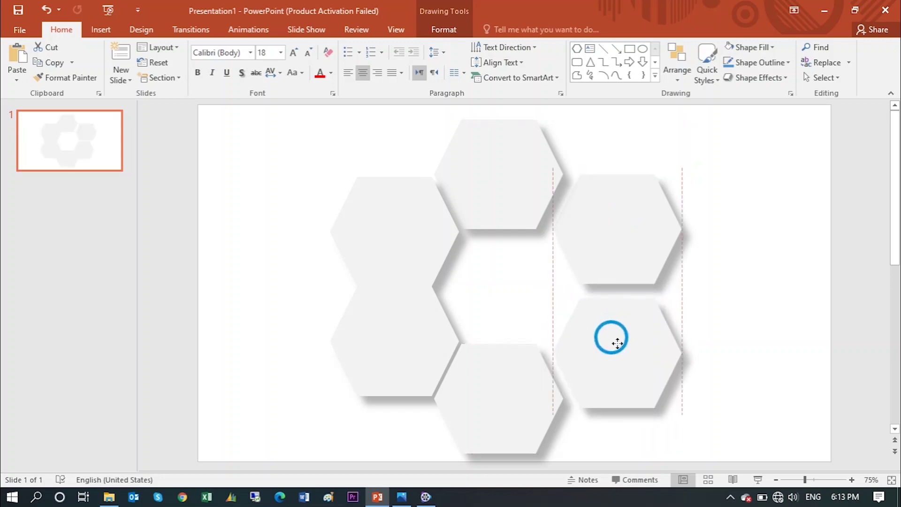
# - Marquee-select all six hexagons and nudge them up two steps
pyautogui.moveTo(703, 301); pyautogui.dragTo(803, 477)
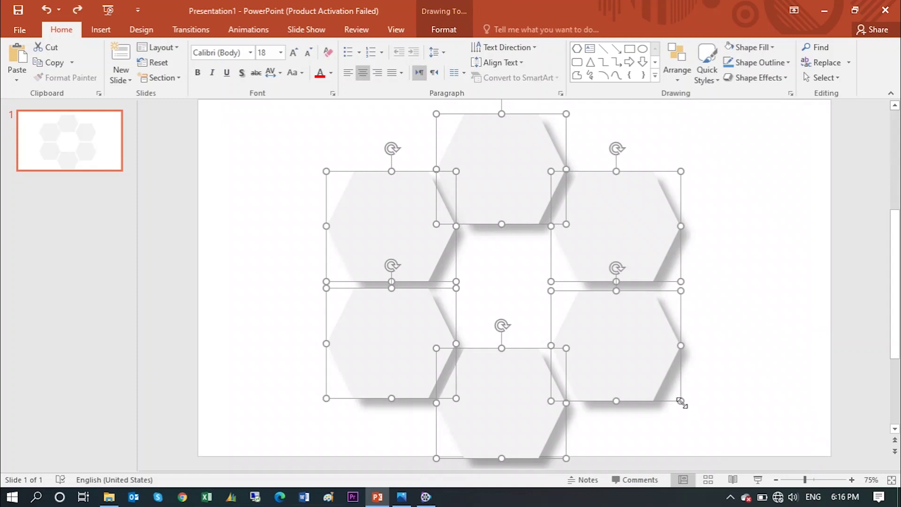
pyautogui.press('Up')
pyautogui.press('Up')
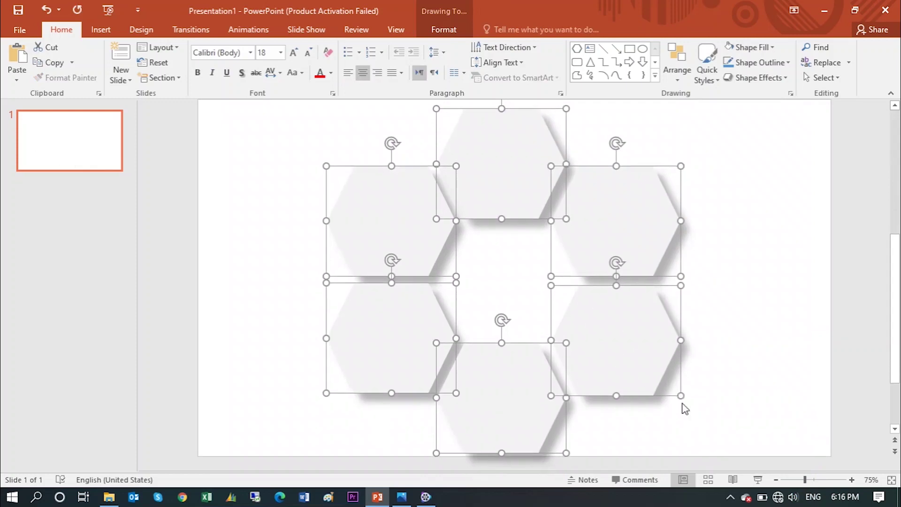
pyautogui.press('Up')
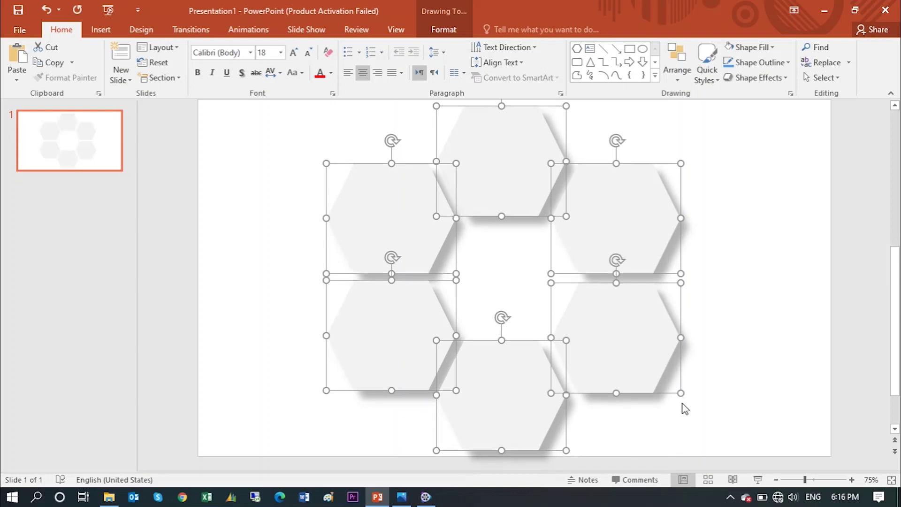
pyautogui.click(771, 324)
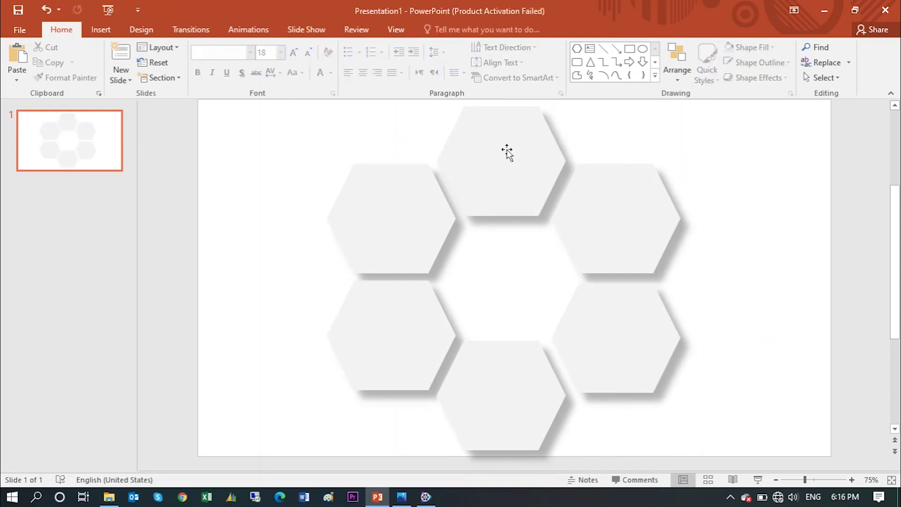
# - Draw a blue rectangle, rotate it onto the upper-right hexagon's slanted edge, and select both
pyautogui.click(630, 49)
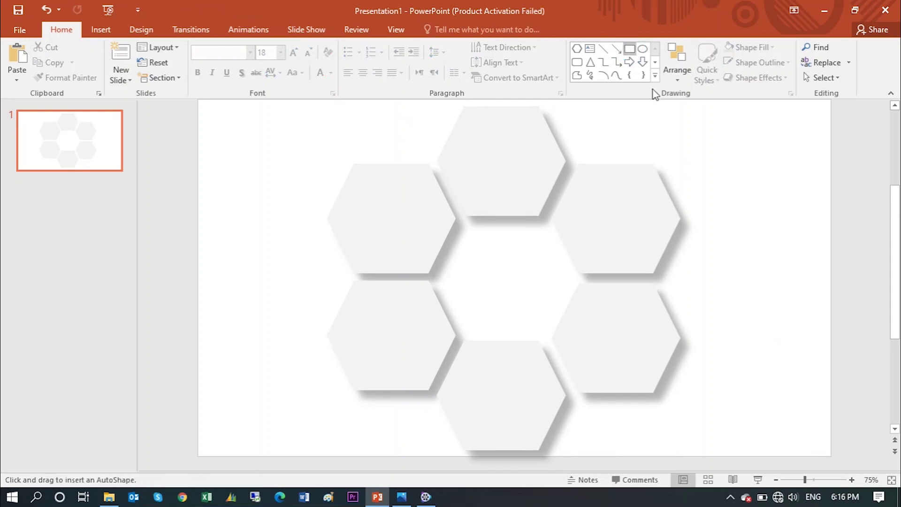
pyautogui.moveTo(636, 125)
pyautogui.mouseDown()
pyautogui.moveTo(740, 152)
pyautogui.moveTo(744, 124)
pyautogui.mouseUp()
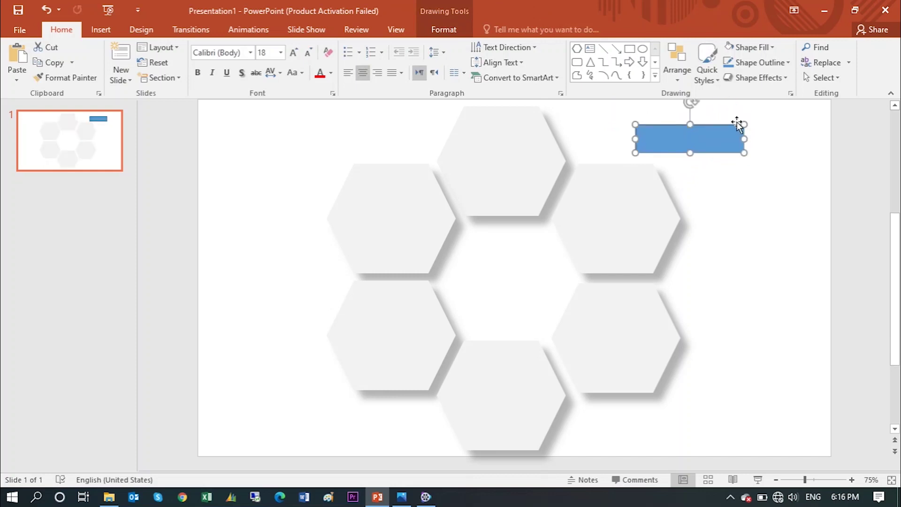
pyautogui.moveTo(694, 103)
pyautogui.mouseDown()
pyautogui.moveTo(711, 132)
pyautogui.moveTo(684, 176)
pyautogui.moveTo(728, 163)
pyautogui.moveTo(664, 195)
pyautogui.moveTo(664, 204)
pyautogui.mouseUp()
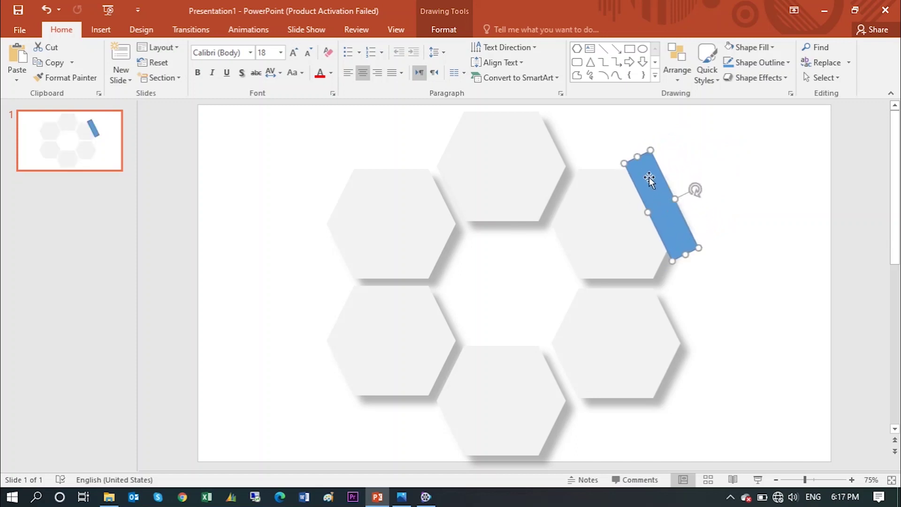
pyautogui.keyDown('shift'); pyautogui.click(621, 215); pyautogui.keyUp('shift')
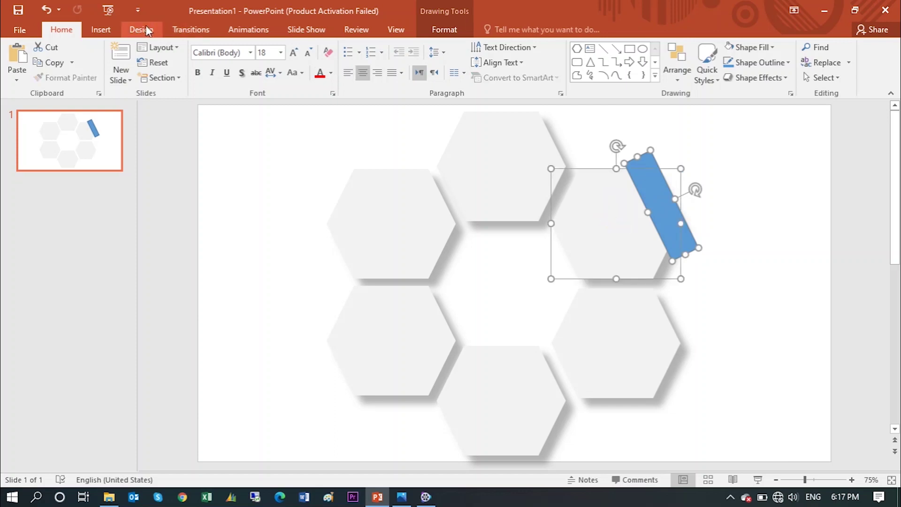
# - Fragment the bar and upper-right hexagon with Merge Shapes and inspect the pieces
pyautogui.click(443, 31)
pyautogui.click(136, 78)
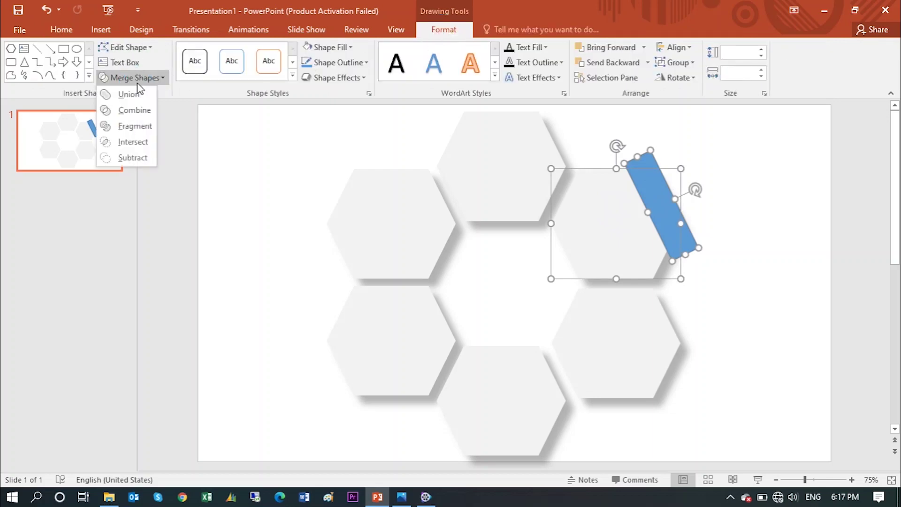
pyautogui.click(132, 126)
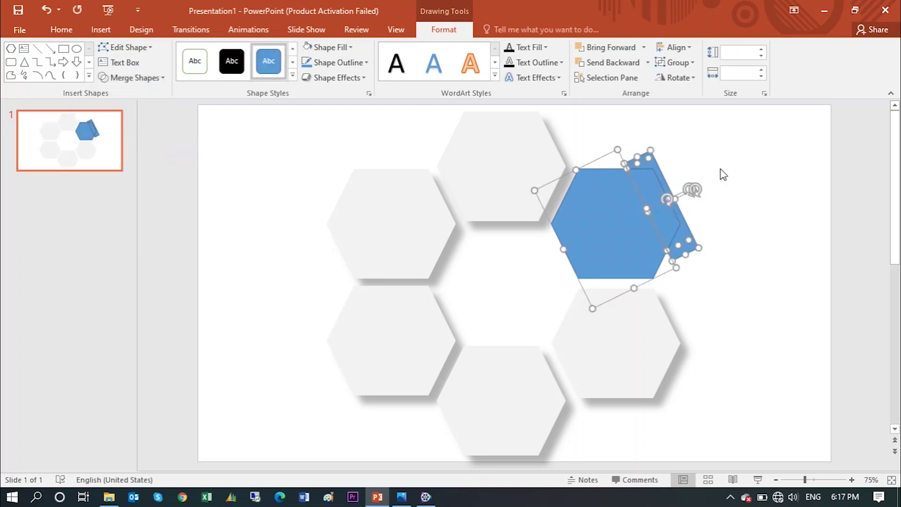
pyautogui.click(792, 174)
pyautogui.click(680, 234)
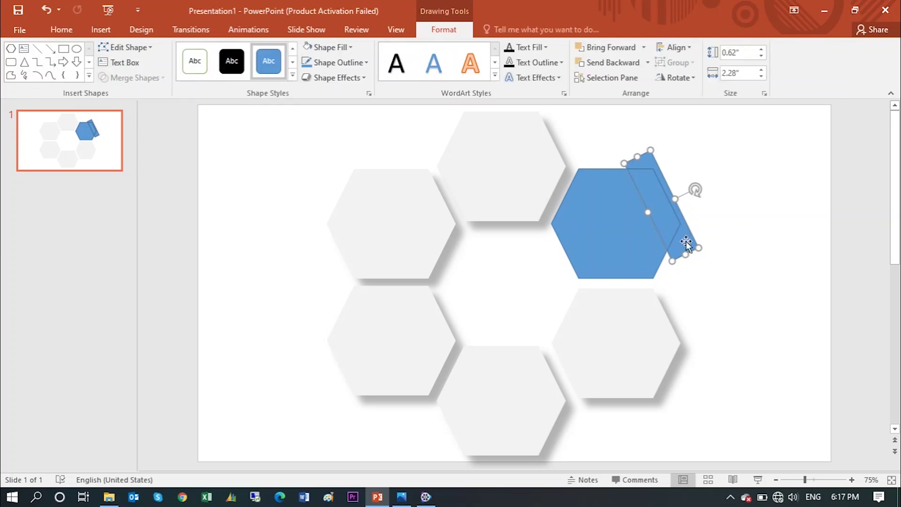
pyautogui.click(840, 249)
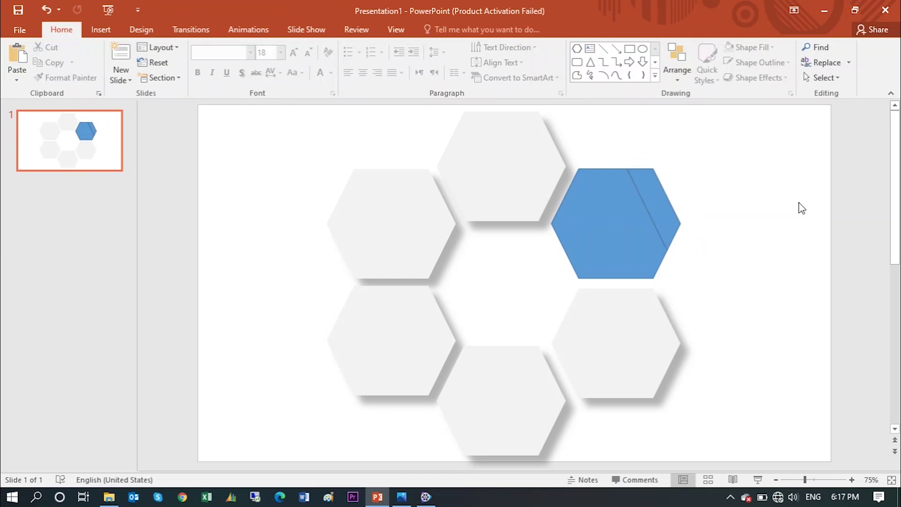
# - Set No Outline on the blue sliver and the rotated hexagon piece
pyautogui.click(662, 212)
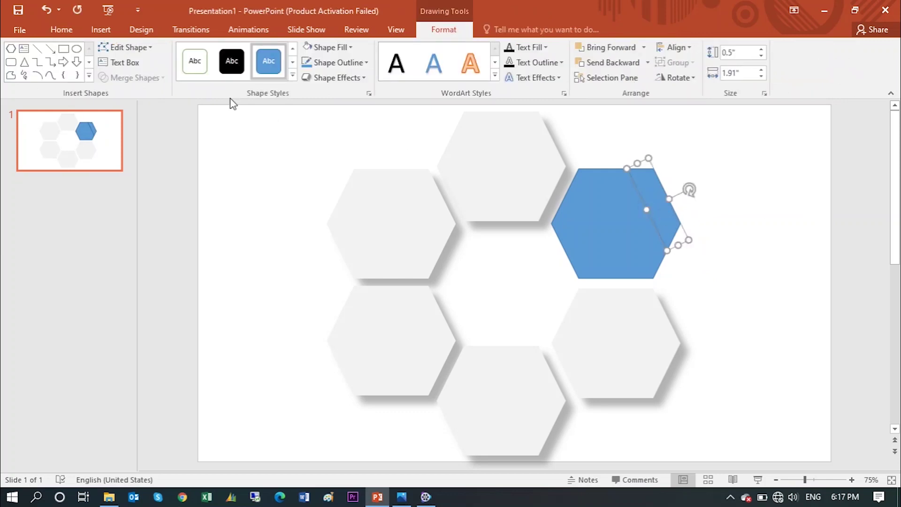
pyautogui.click(342, 62)
pyautogui.click(331, 178)
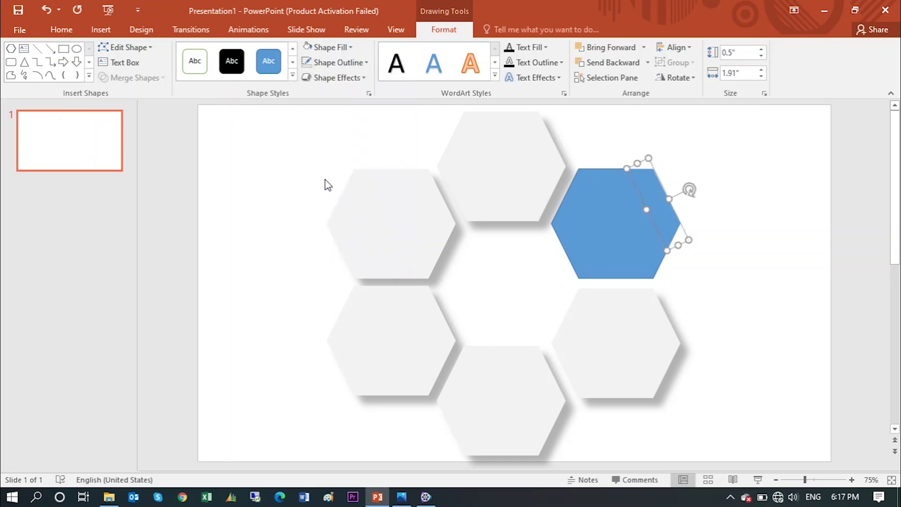
pyautogui.click(737, 153)
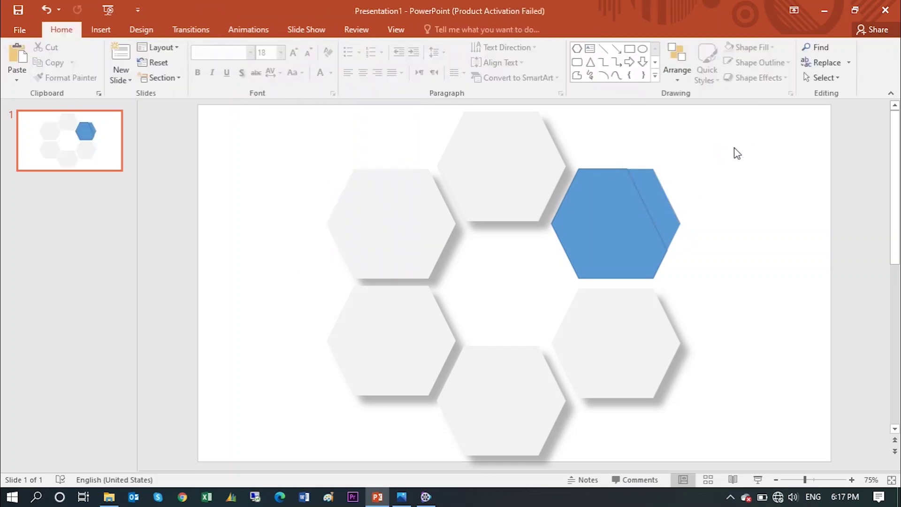
pyautogui.click(627, 210)
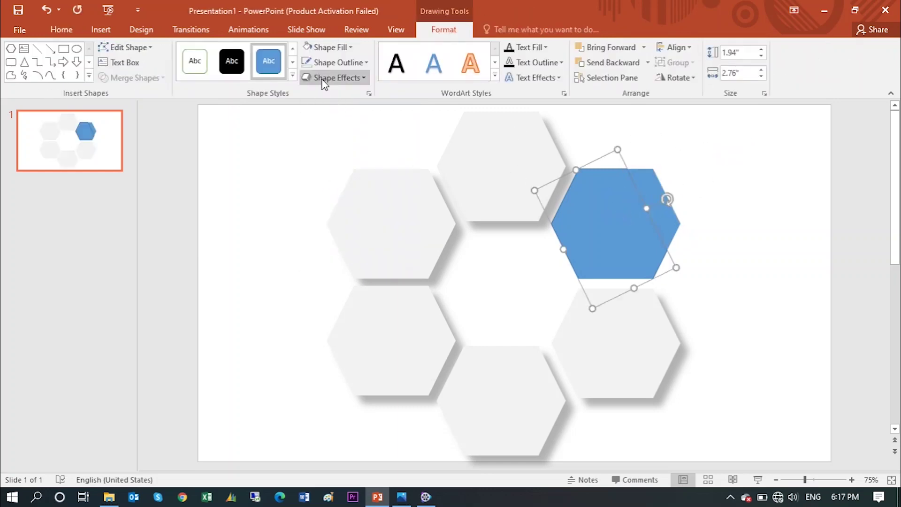
pyautogui.click(328, 62)
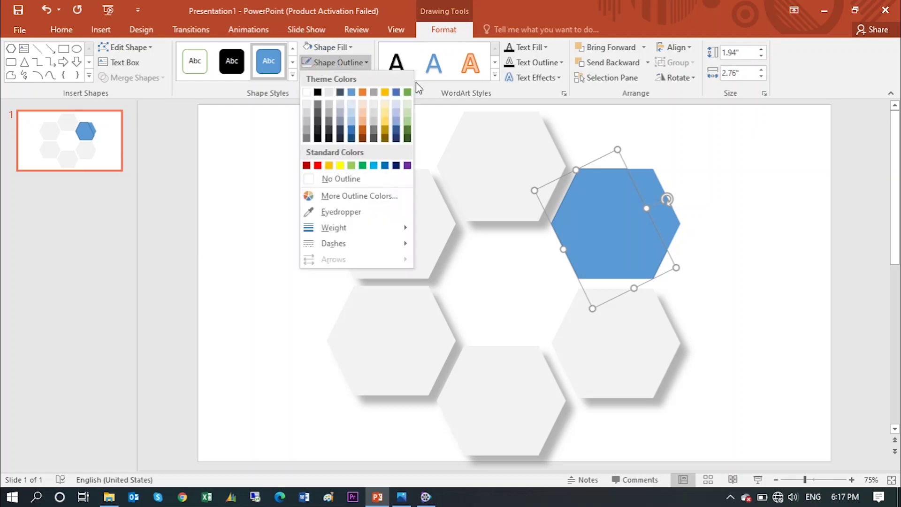
pyautogui.click(329, 178)
# - Format-paint the top hexagon's grey shadowed style onto the upper-right hexagon piece
pyautogui.click(728, 183)
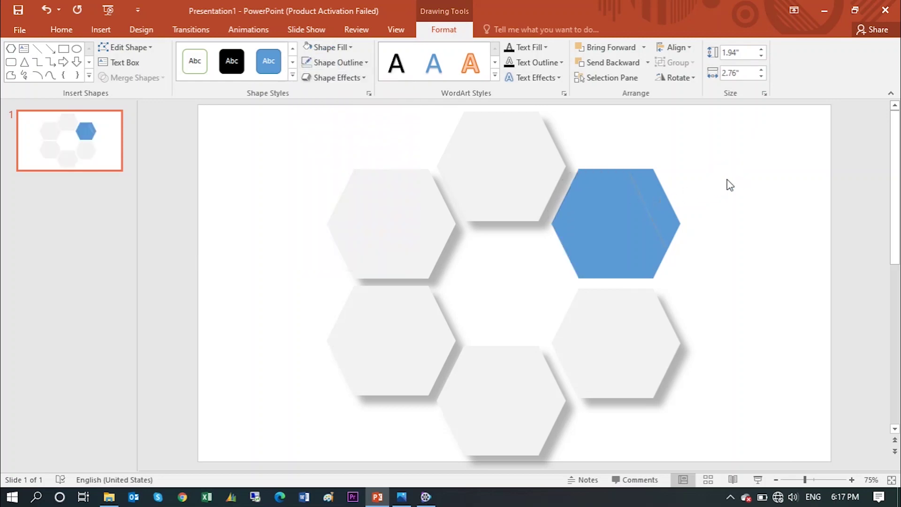
pyautogui.click(655, 209)
pyautogui.click(603, 220)
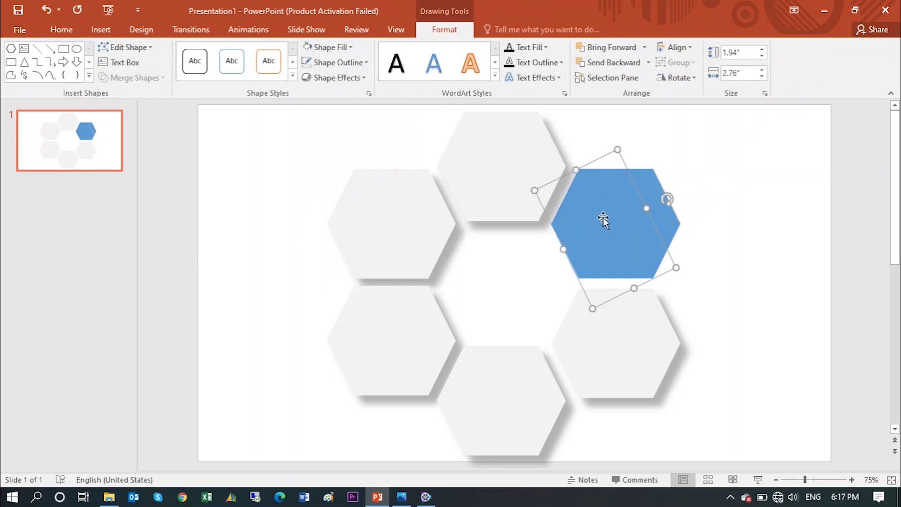
pyautogui.click(508, 178)
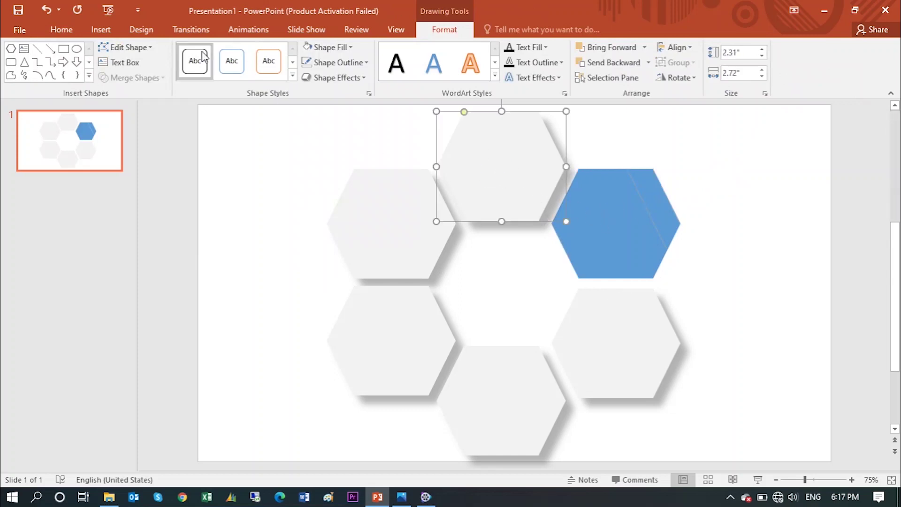
pyautogui.click(61, 30)
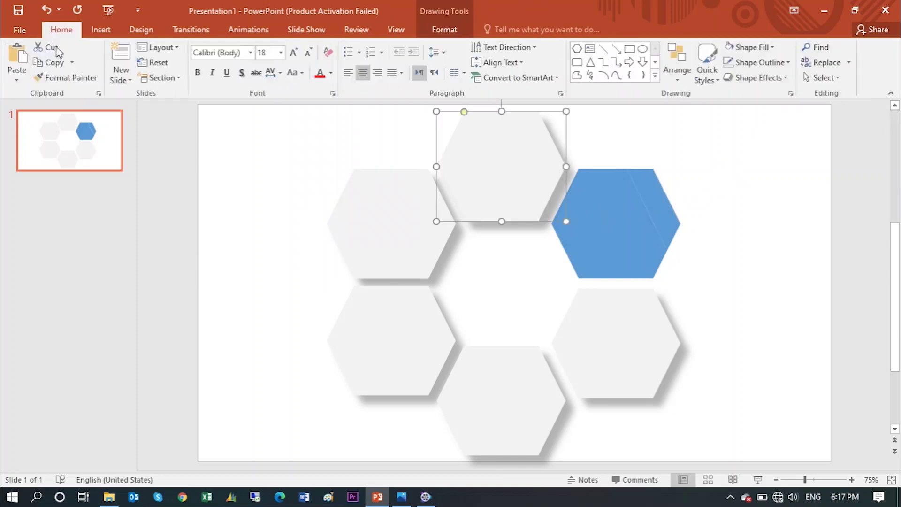
pyautogui.click(38, 80)
pyautogui.click(631, 242)
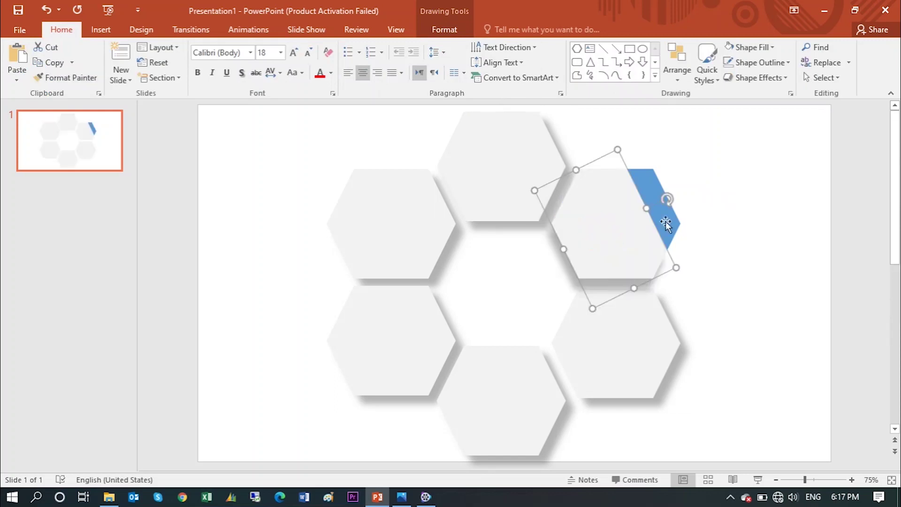
pyautogui.click(749, 218)
pyautogui.click(658, 212)
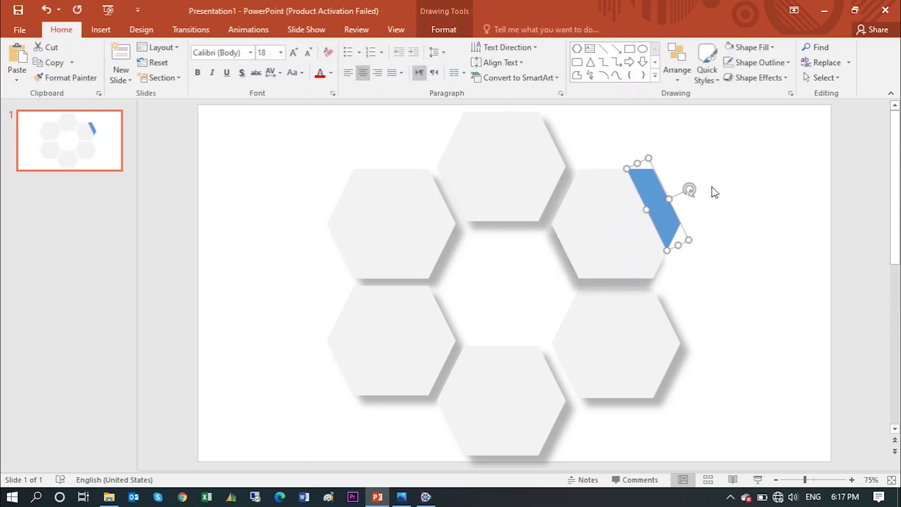
pyautogui.click(342, 143)
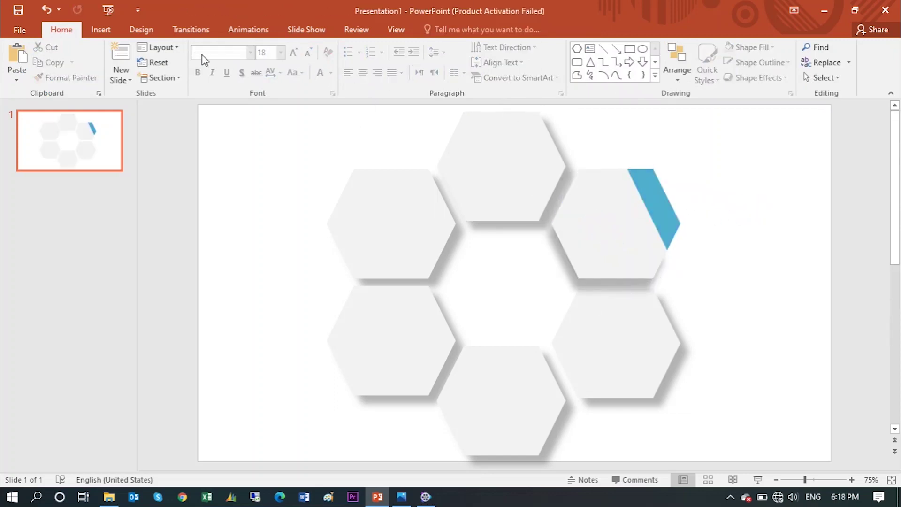
# - Draw a small circle beside the hexagon and set its width to 0.66"
pyautogui.click(643, 48)
pyautogui.moveTo(689, 148); pyautogui.dragTo(718, 182)
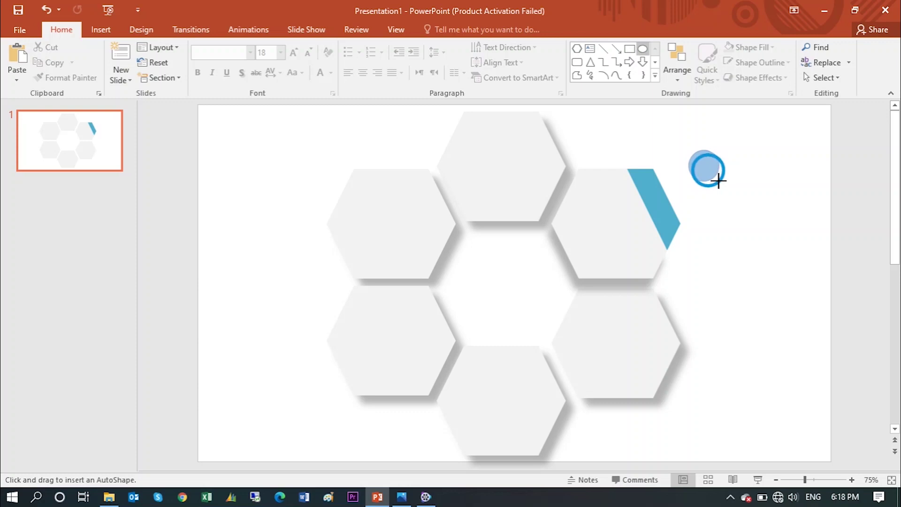
pyautogui.moveTo(719, 181); pyautogui.dragTo(719, 181)
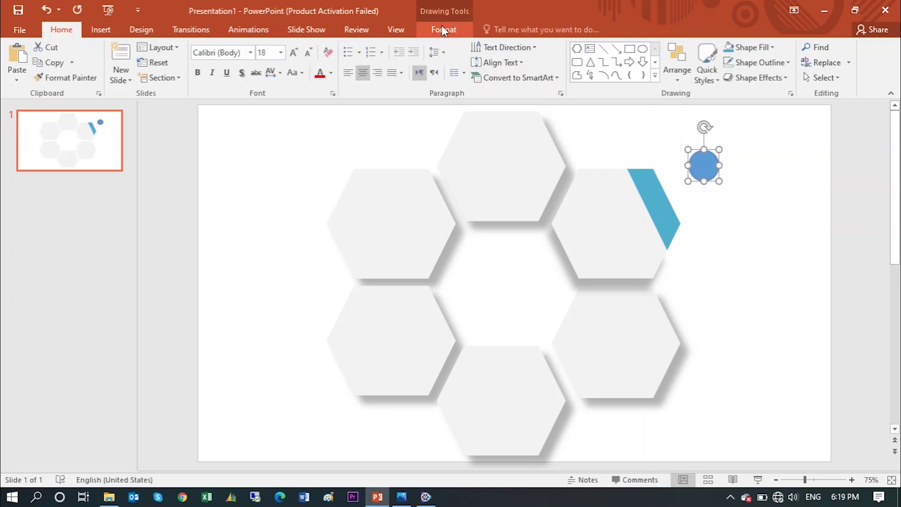
pyautogui.click(458, 30)
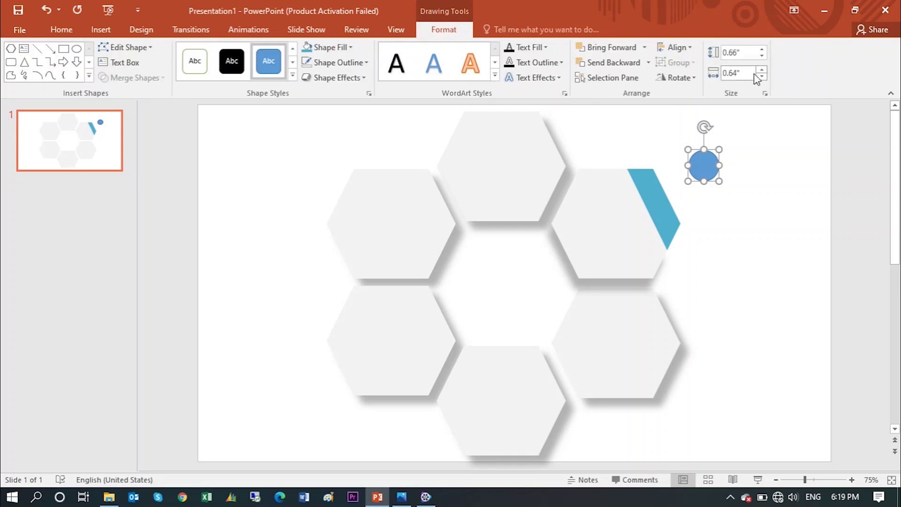
pyautogui.click(738, 73)
pyautogui.press('End')
pyautogui.press('Return')
pyautogui.click(817, 183)
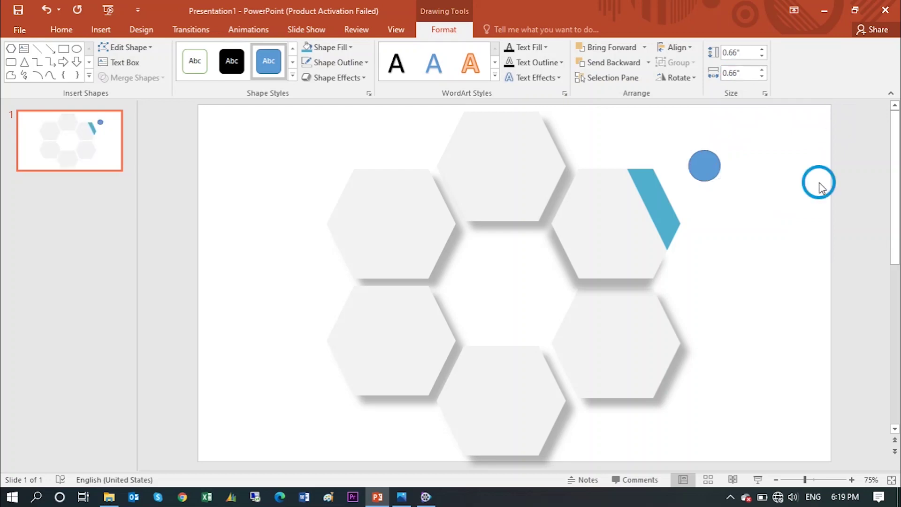
# - Give the circle the strip's teal style and move it onto the top of the strip
pyautogui.doubleClick(712, 169)
pyautogui.click(352, 47)
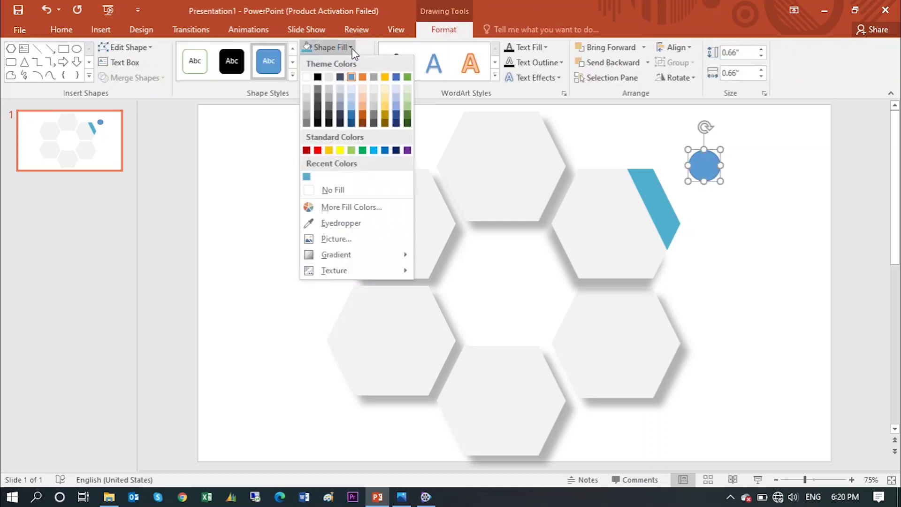
pyautogui.click(46, 75)
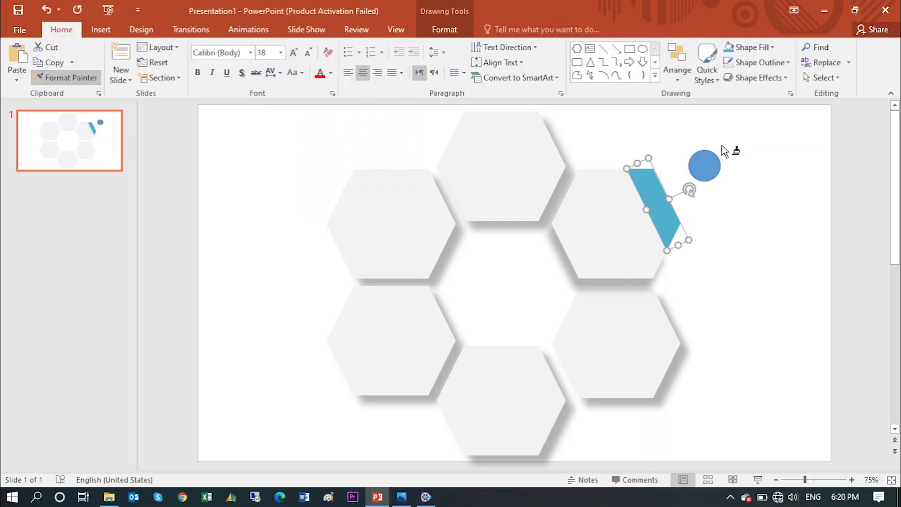
pyautogui.click(707, 168)
pyautogui.click(785, 202)
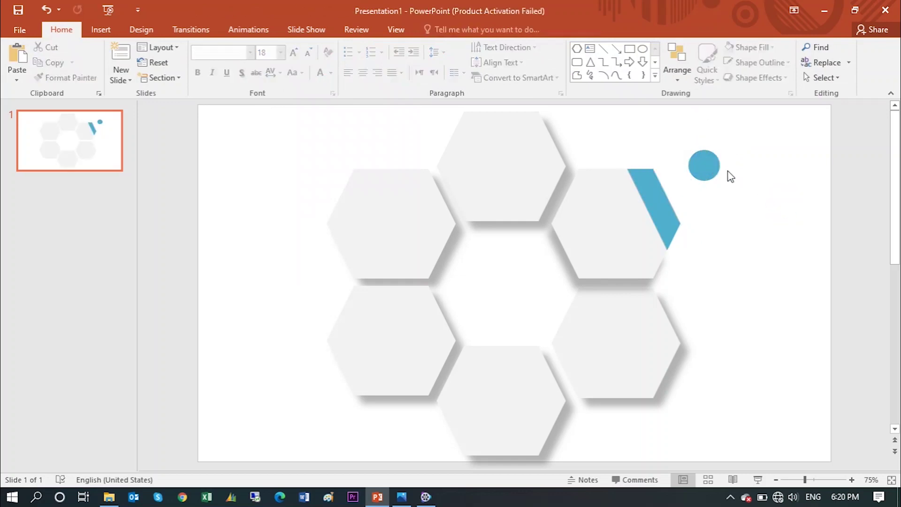
pyautogui.click(710, 165)
pyautogui.moveTo(711, 164); pyautogui.dragTo(695, 177)
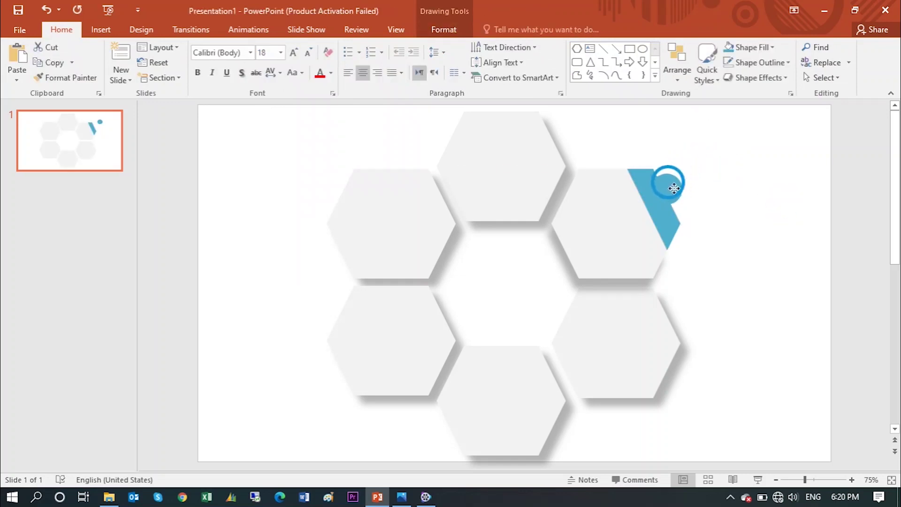
pyautogui.moveTo(689, 178); pyautogui.dragTo(656, 198)
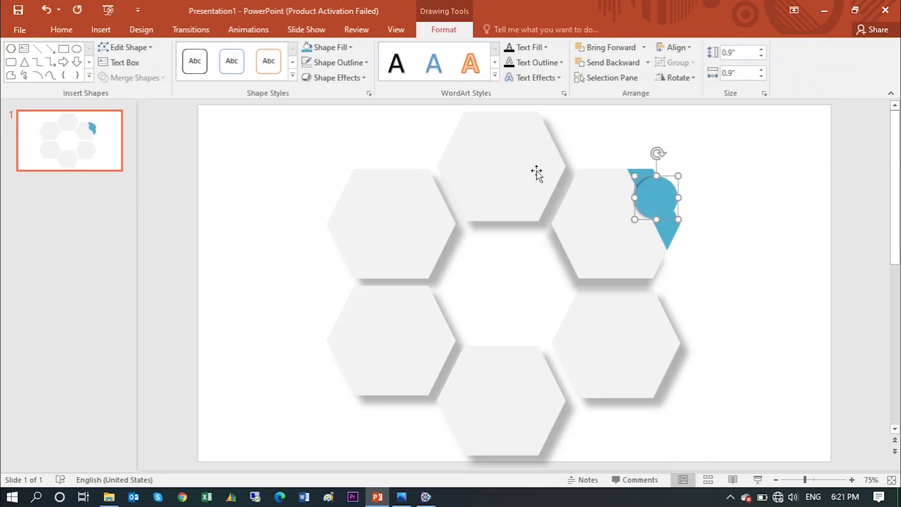
# - Copy the grey hexagon's shadow onto the circle, then fill the badge blue
pyautogui.click(522, 165)
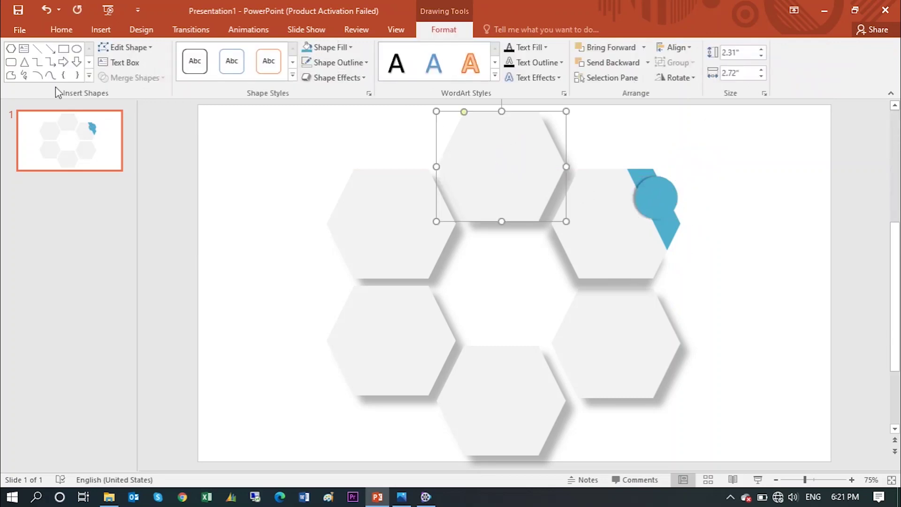
pyautogui.click(20, 30)
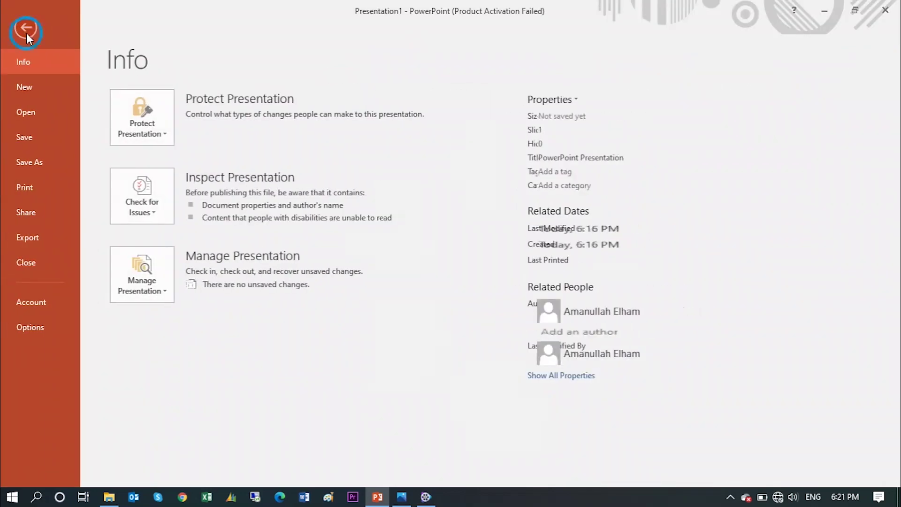
pyautogui.click(21, 30)
pyautogui.click(60, 29)
pyautogui.click(52, 78)
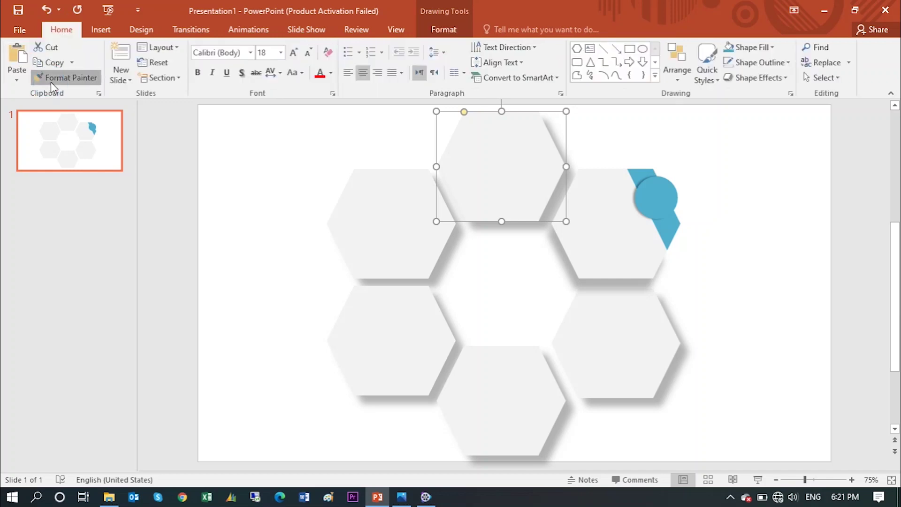
pyautogui.click(643, 179)
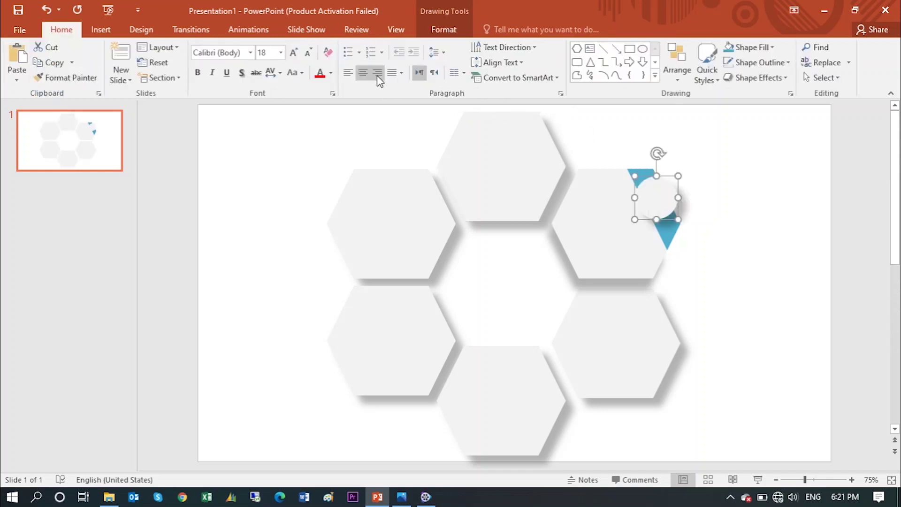
pyautogui.click(436, 32)
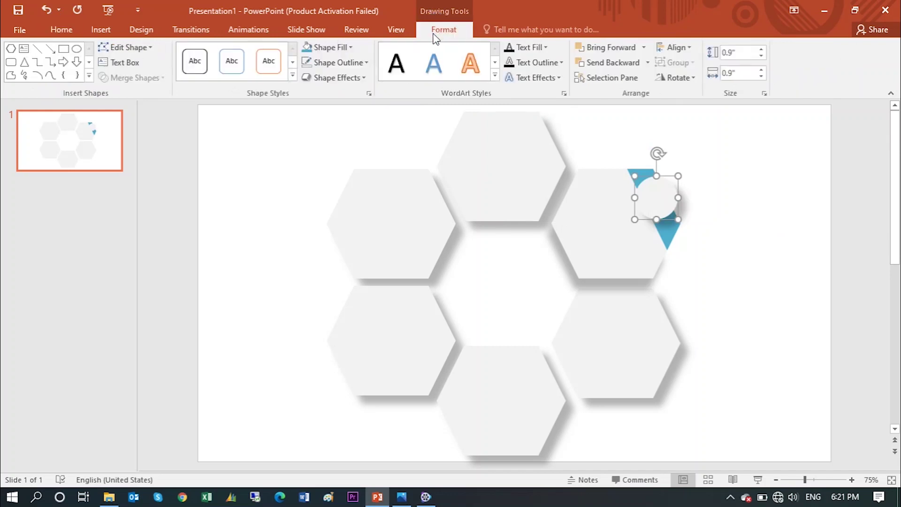
pyautogui.click(352, 48)
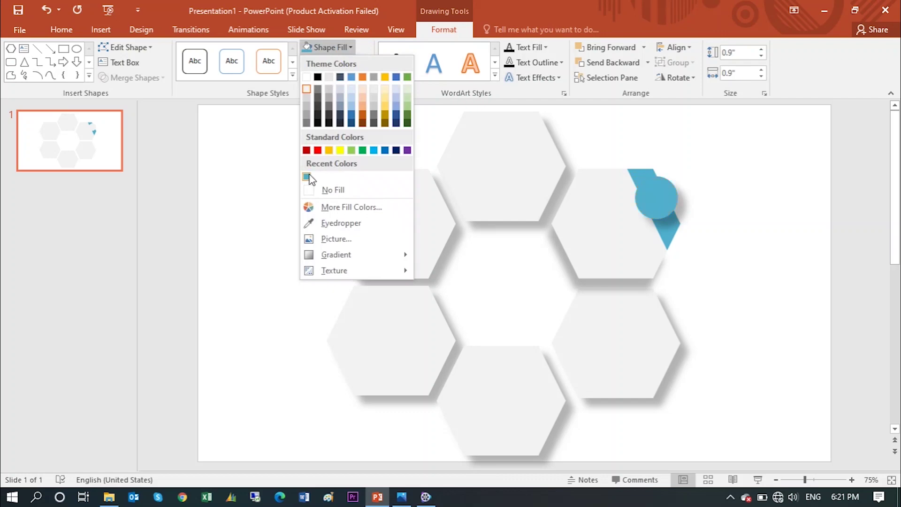
pyautogui.click(308, 178)
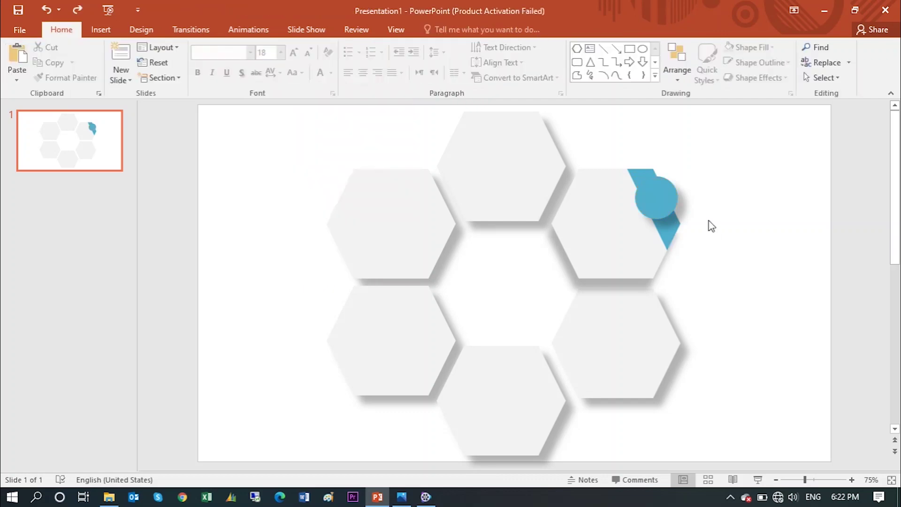
# - Type 01 into the blue circle badge, then copy a badge and rotate it onto the lower-left hexagon
pyautogui.rightClick(651, 201)
pyautogui.click(694, 276)
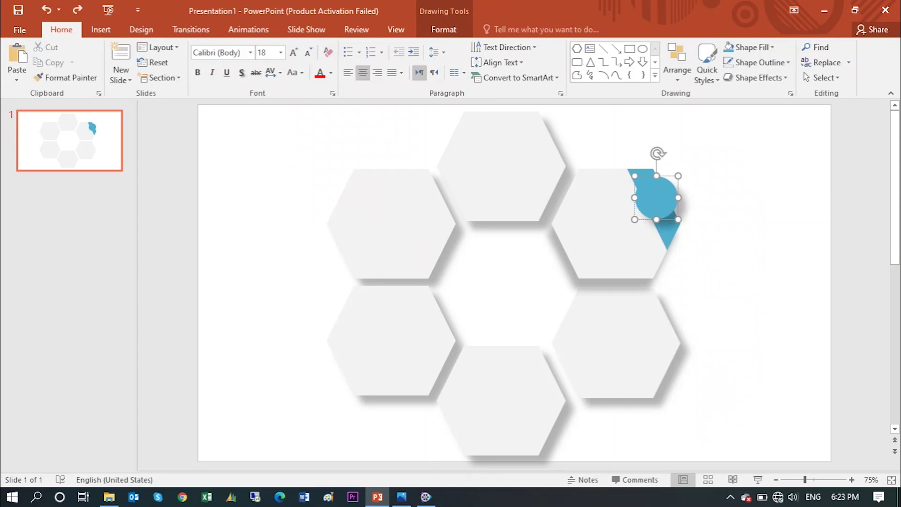
pyautogui.write('01')
pyautogui.click(785, 270)
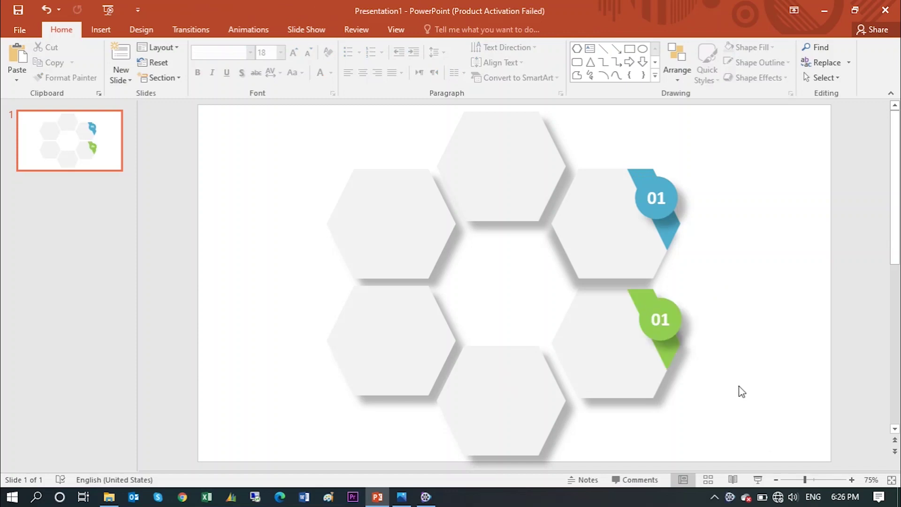
pyautogui.moveTo(672, 337); pyautogui.dragTo(369, 362)
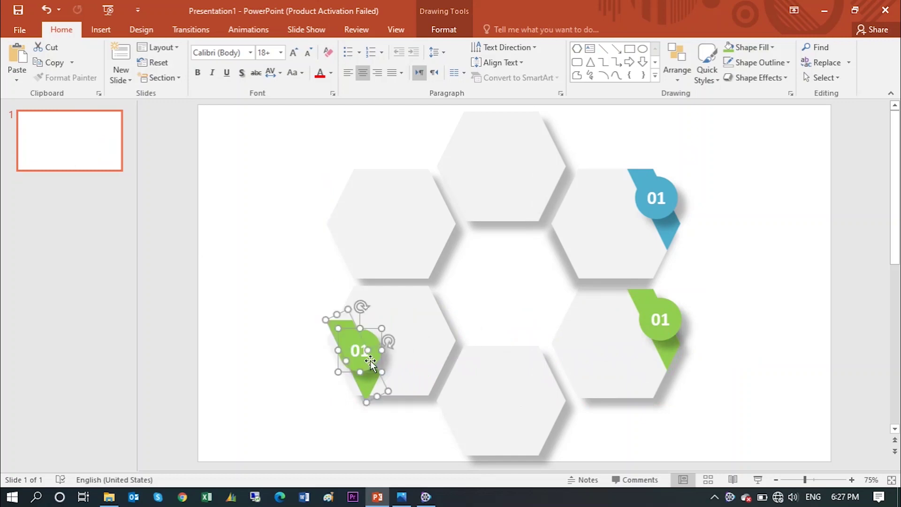
pyautogui.moveTo(359, 305)
pyautogui.mouseDown()
pyautogui.moveTo(278, 316)
pyautogui.moveTo(403, 396)
pyautogui.moveTo(359, 410)
pyautogui.mouseUp()
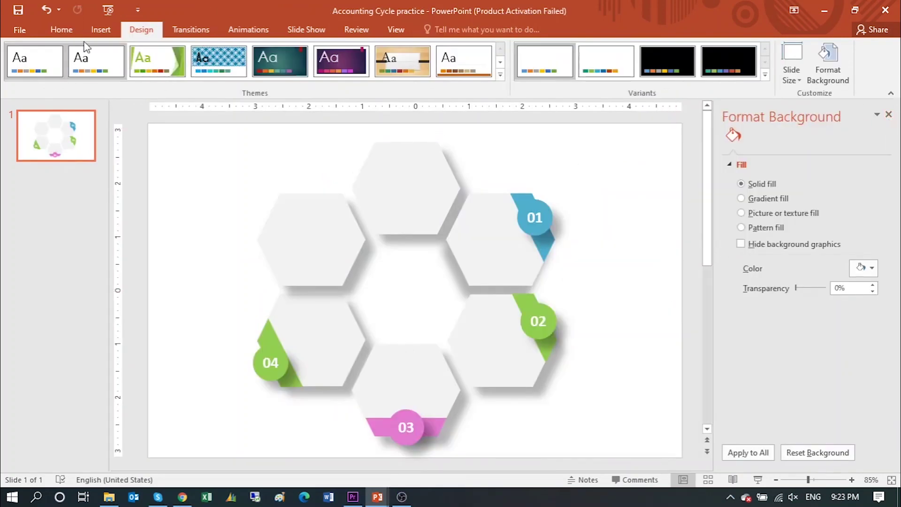
# - Give the slide background a linear 45° gradient fill and move the blue 01 copy onto the upper-left hexagon
pyautogui.click(61, 29)
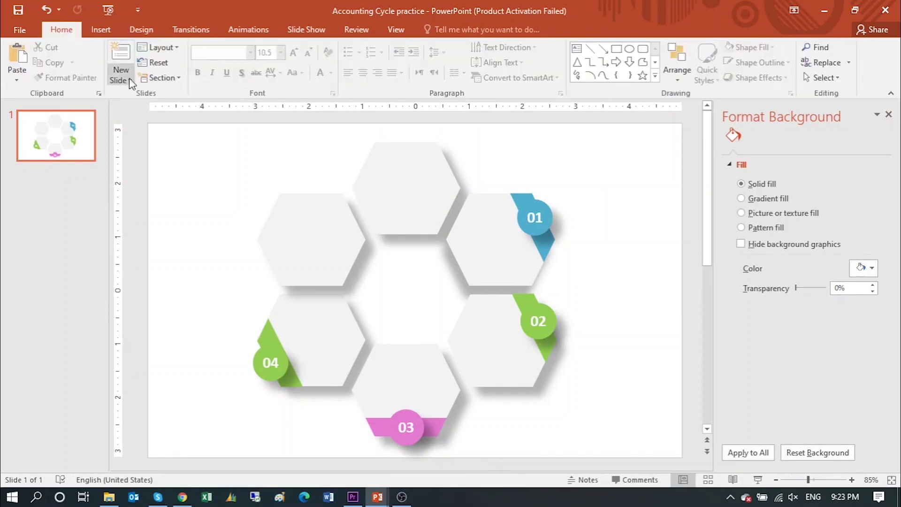
pyautogui.click(145, 31)
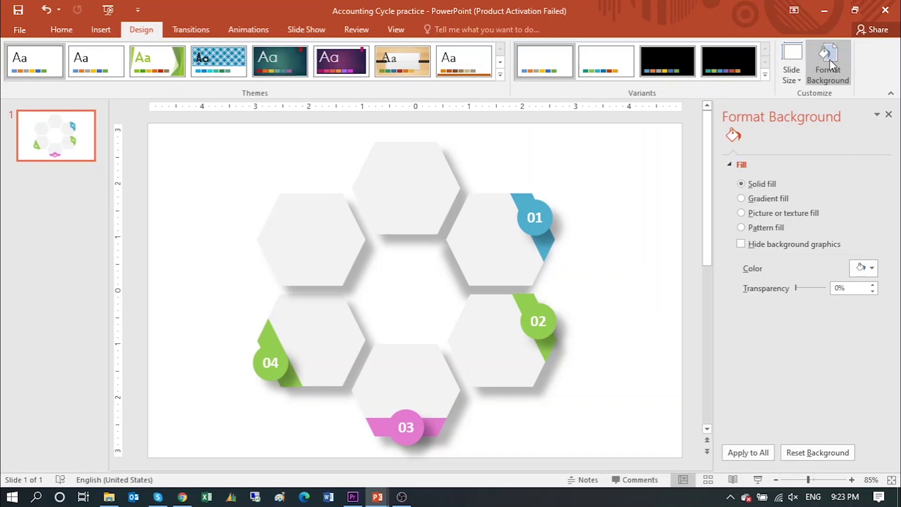
pyautogui.click(742, 199)
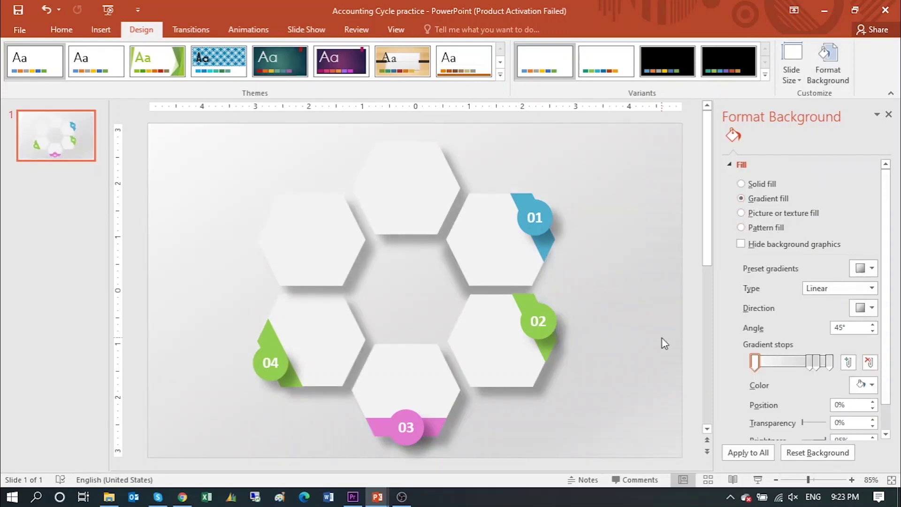
pyautogui.click(874, 269)
pyautogui.click(874, 269)
pyautogui.click(872, 289)
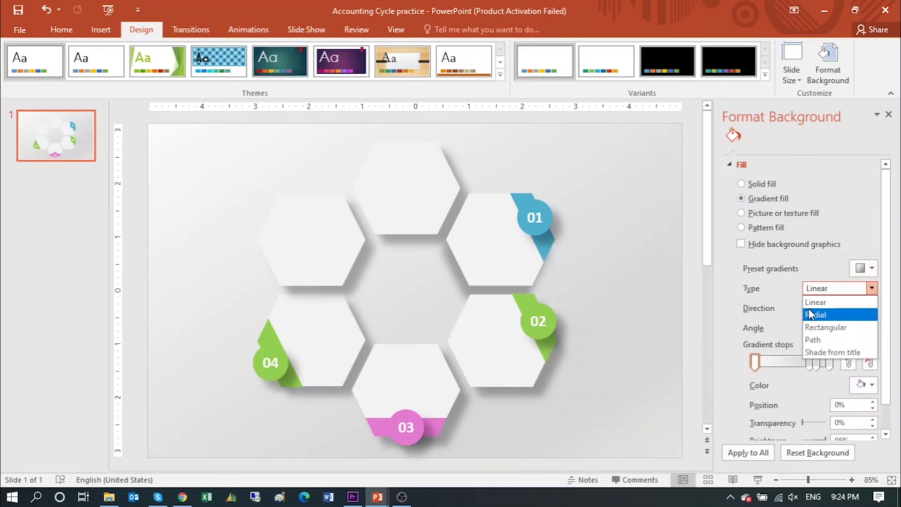
pyautogui.click(767, 299)
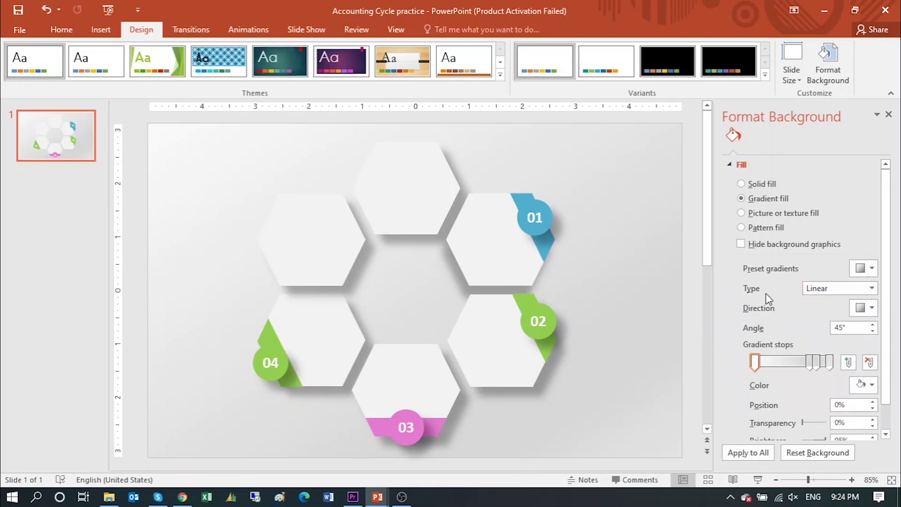
pyautogui.click(872, 309)
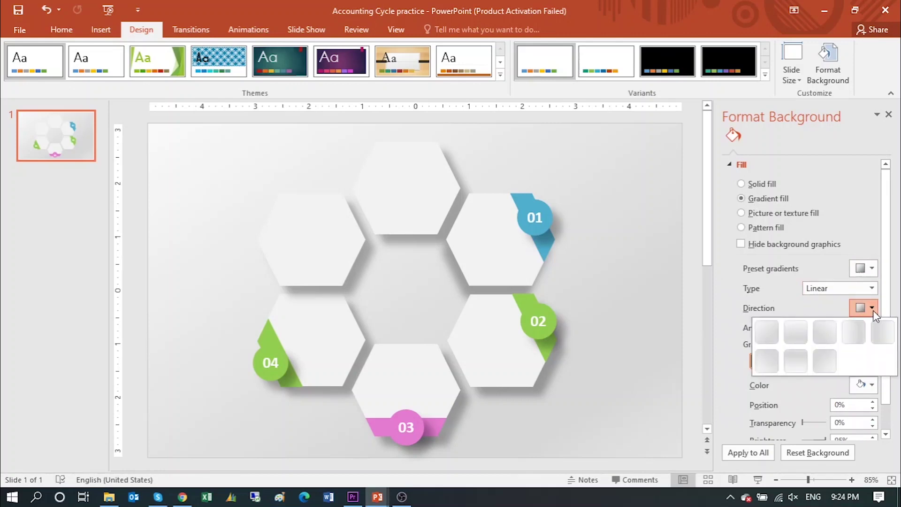
pyautogui.click(652, 386)
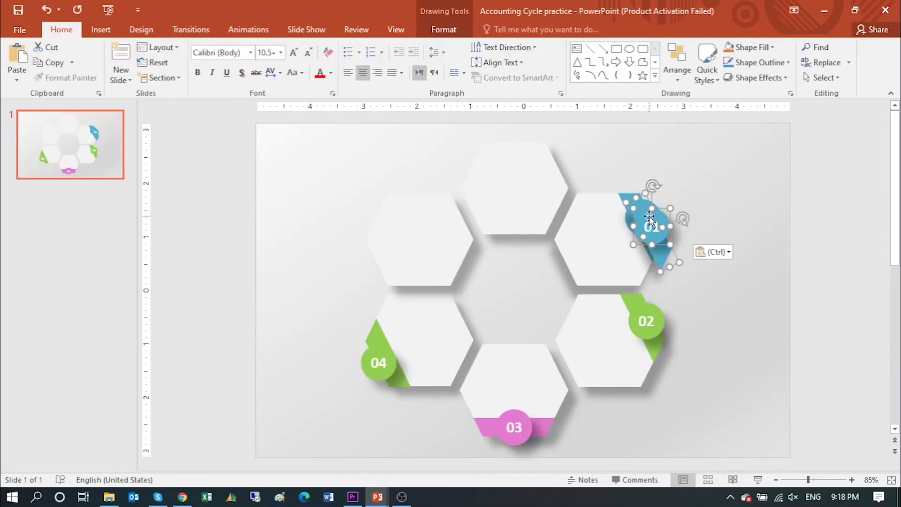
pyautogui.moveTo(648, 219)
pyautogui.mouseDown()
pyautogui.moveTo(401, 250)
pyautogui.moveTo(388, 247)
pyautogui.moveTo(391, 217)
pyautogui.mouseUp()
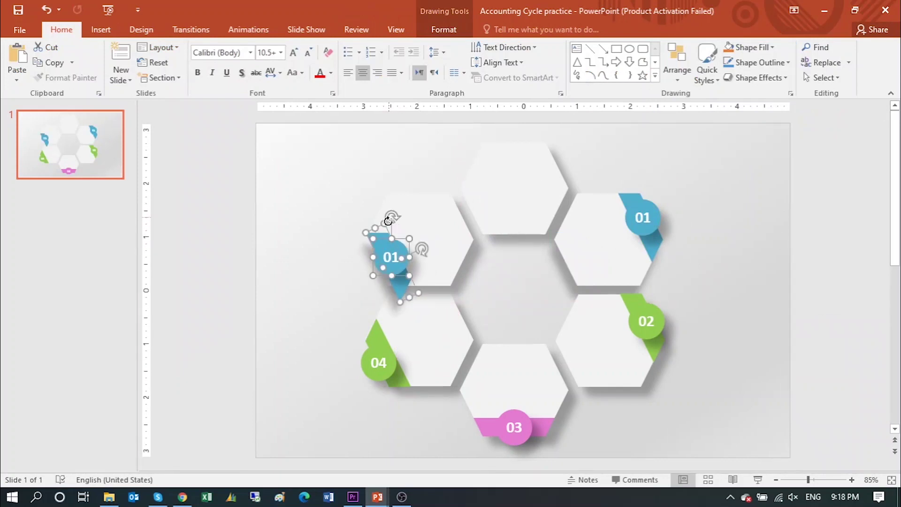
# - Reposition the blue badge on the upper-left hexagon and renumber it 05
pyautogui.click(341, 270)
pyautogui.moveTo(387, 268); pyautogui.dragTo(375, 269)
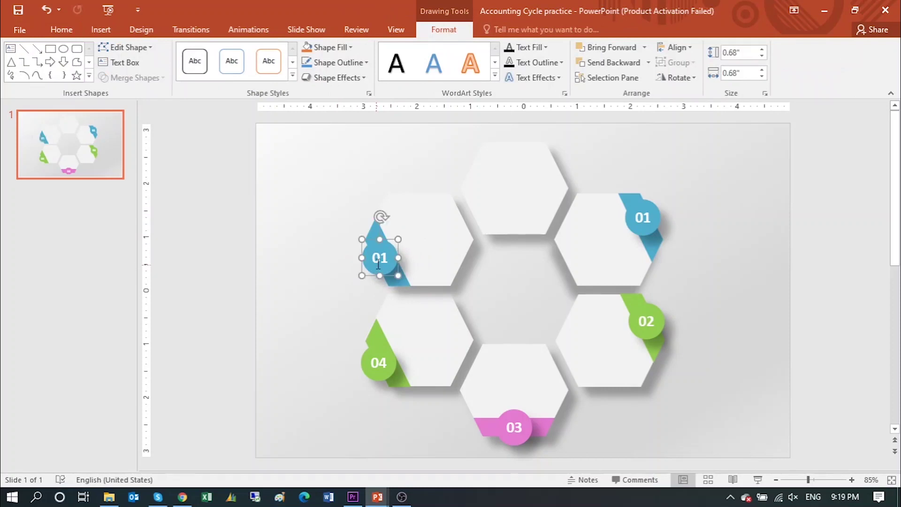
pyautogui.click(385, 255)
pyautogui.write('05')
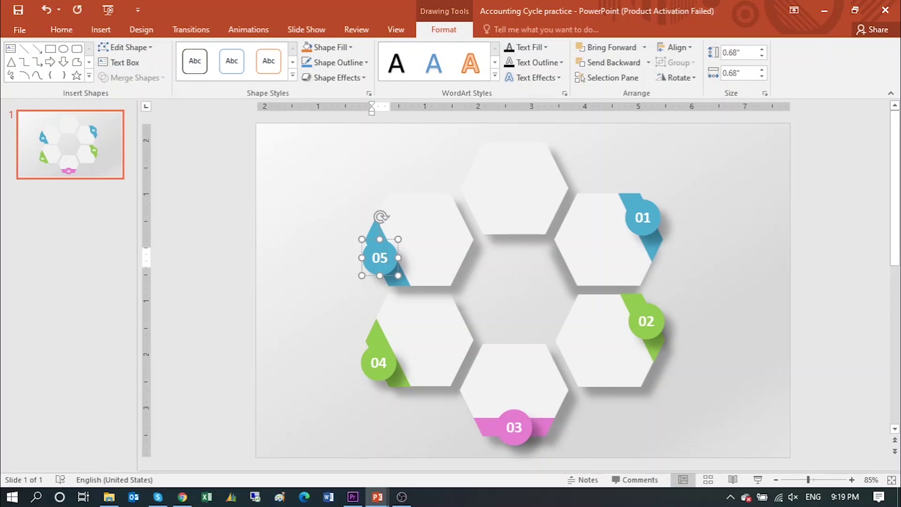
pyautogui.click(285, 322)
# - Copy the pink 03 badge to the top hexagon and rotate it to lie across it
pyautogui.moveTo(514, 427); pyautogui.dragTo(495, 169)
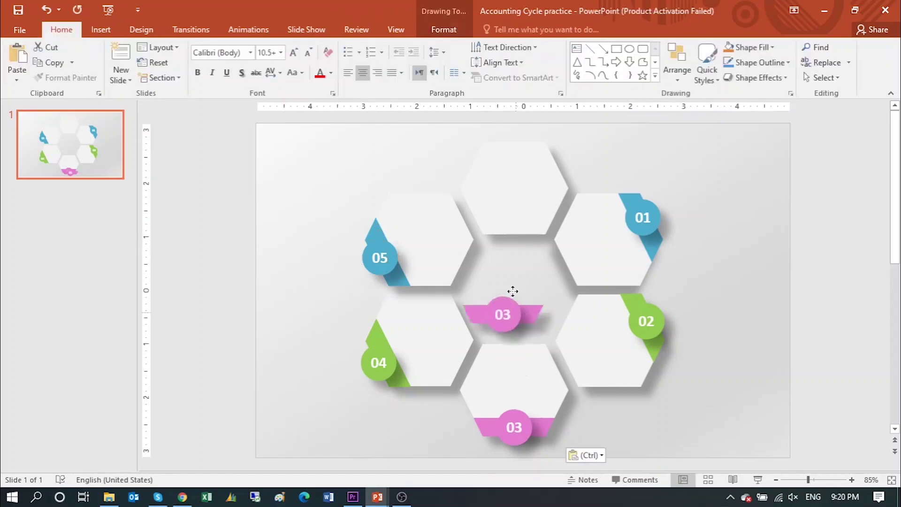
pyautogui.click(444, 29)
pyautogui.click(691, 79)
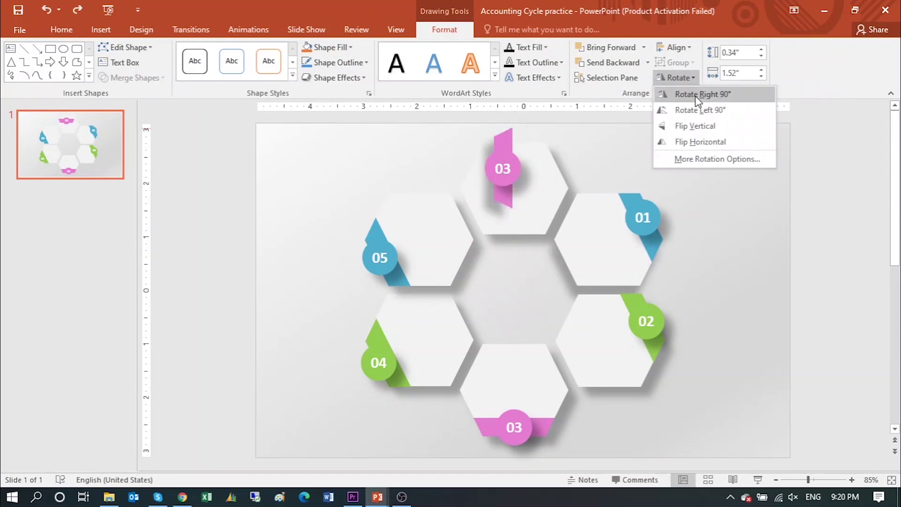
pyautogui.click(686, 126)
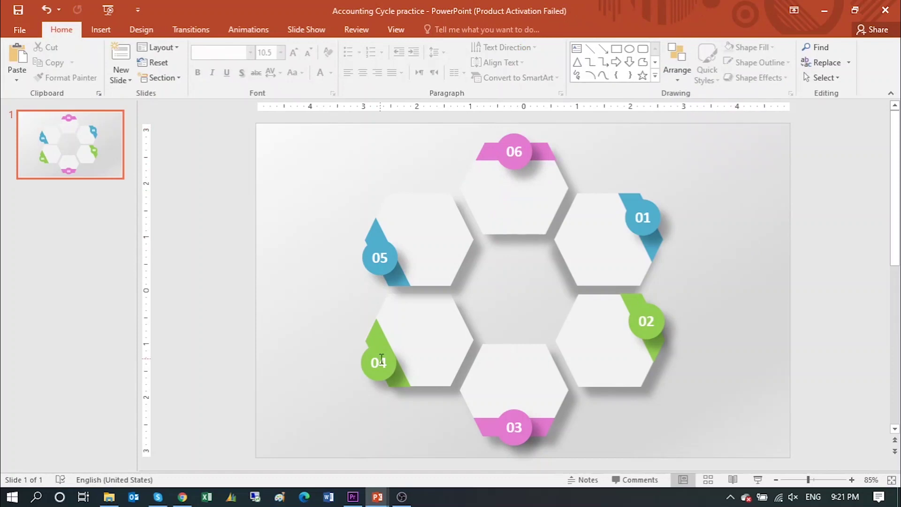
# - Paste the step labels JOURNAL to CLOSING onto the hexagons and the ACCOUNTING CYCLE centre title
pyautogui.write('JOURNAL')
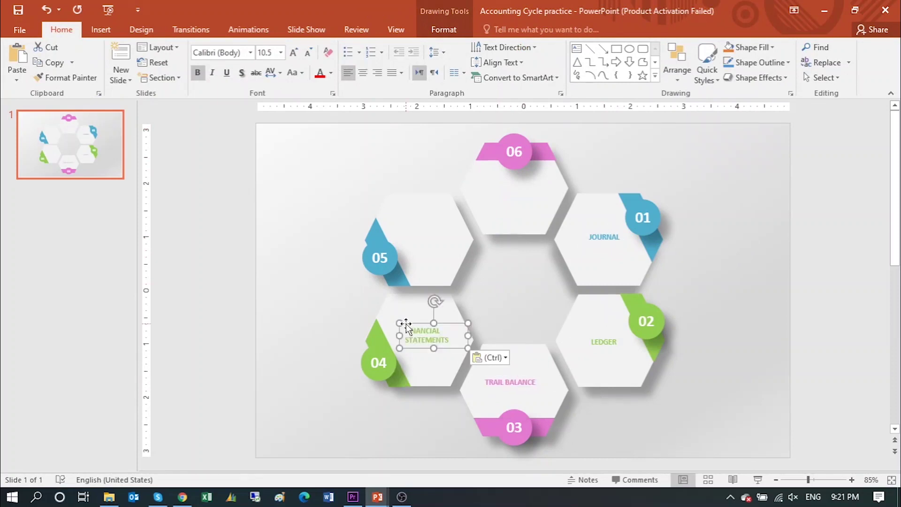
pyautogui.click(641, 146)
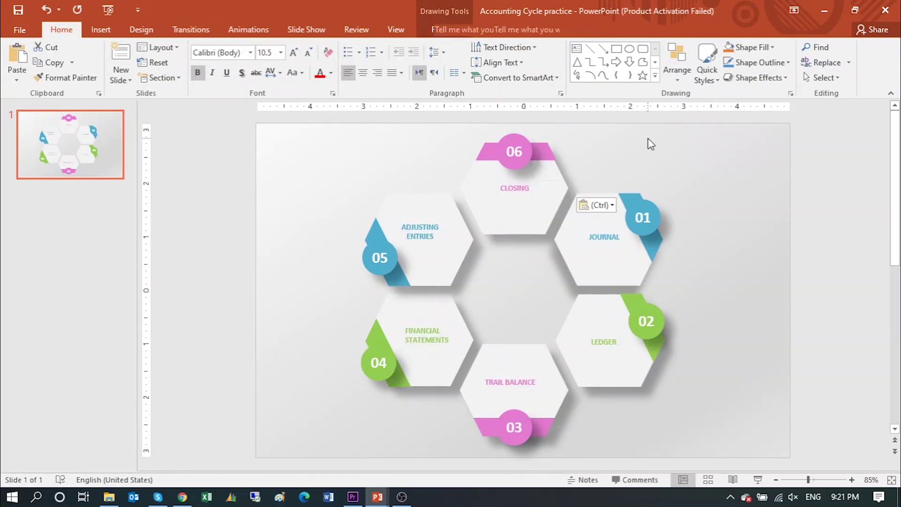
pyautogui.hotkey('ctrl', 'v')
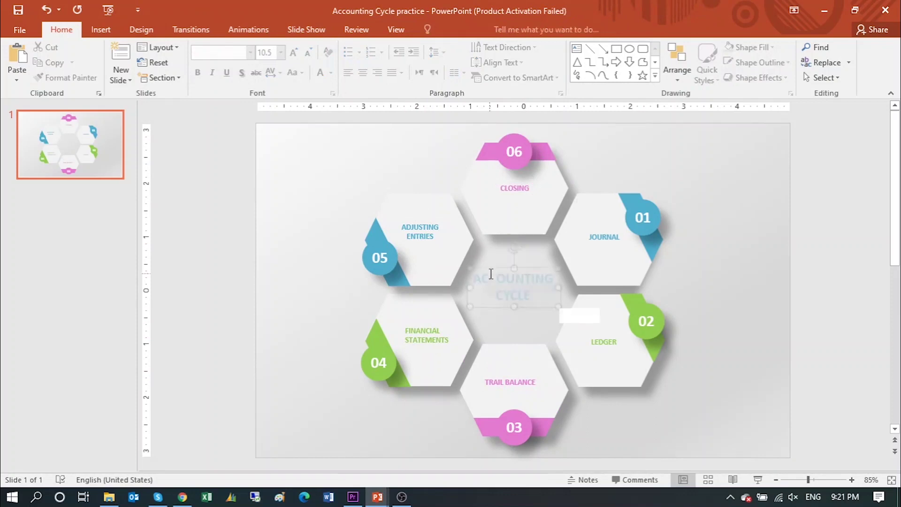
pyautogui.press('Escape')
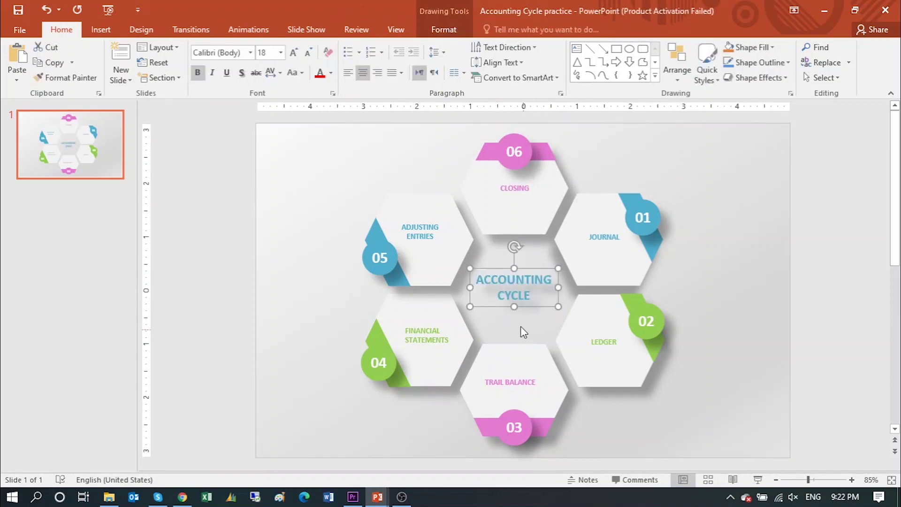
# - Add three coloured dots beneath the ACCOUNTING CYCLE title
pyautogui.click(520, 326)
pyautogui.hotkey('ctrl', 'v')
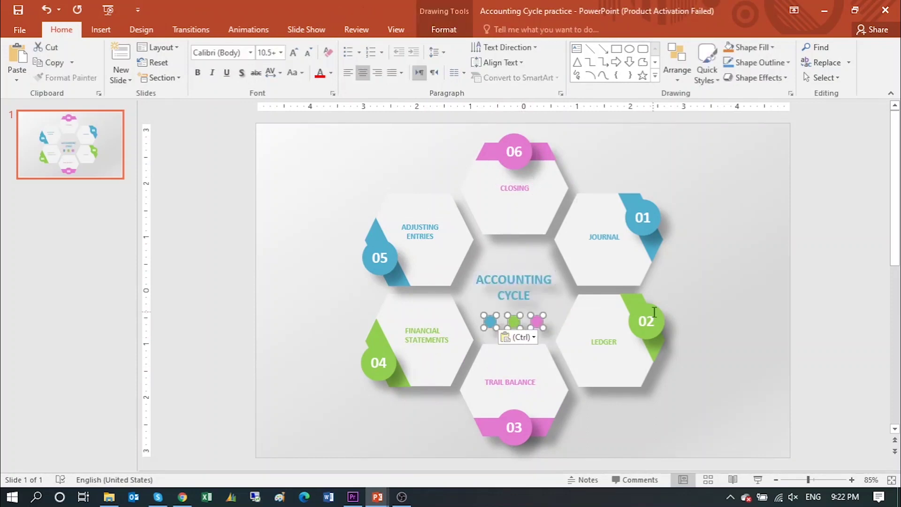
pyautogui.click(705, 407)
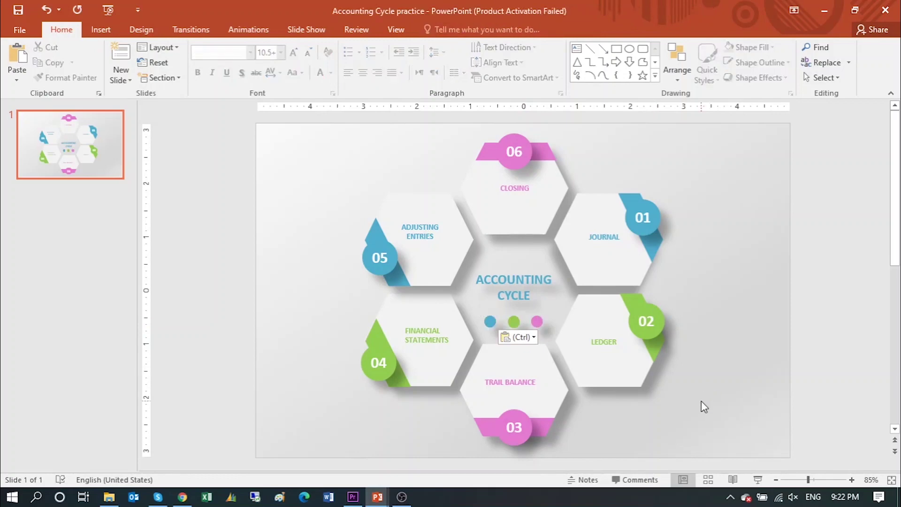